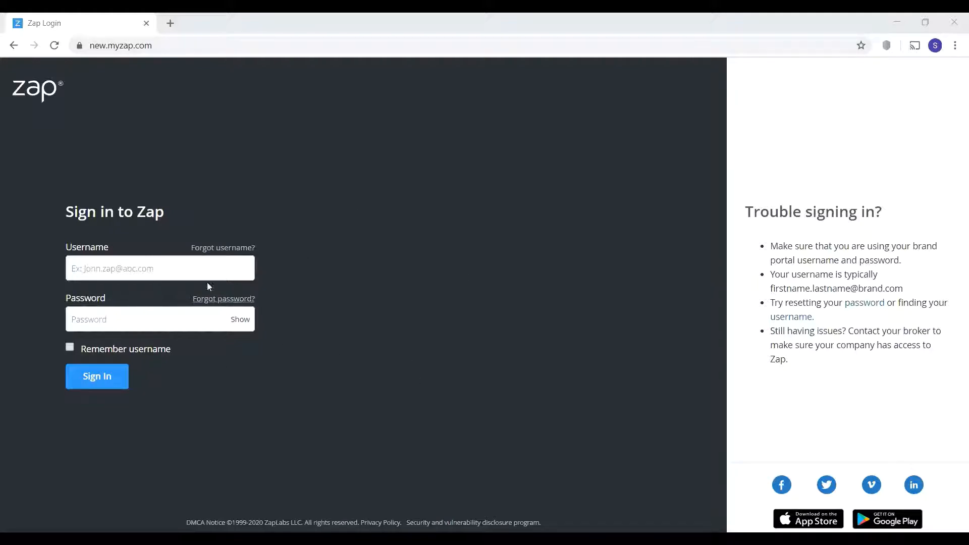
- Sign in with the agent's suggested username and account password to reach the Dashboard
click(173, 270)
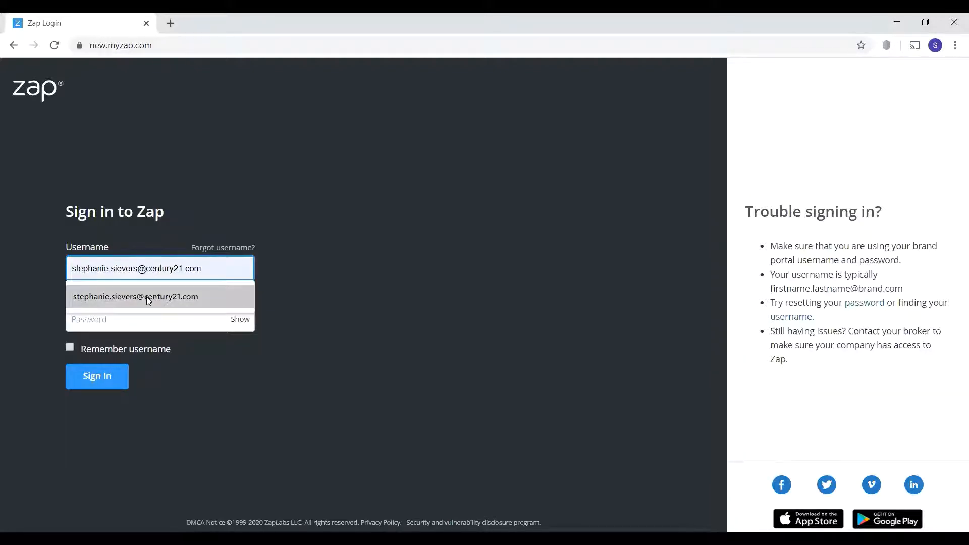
click(146, 296)
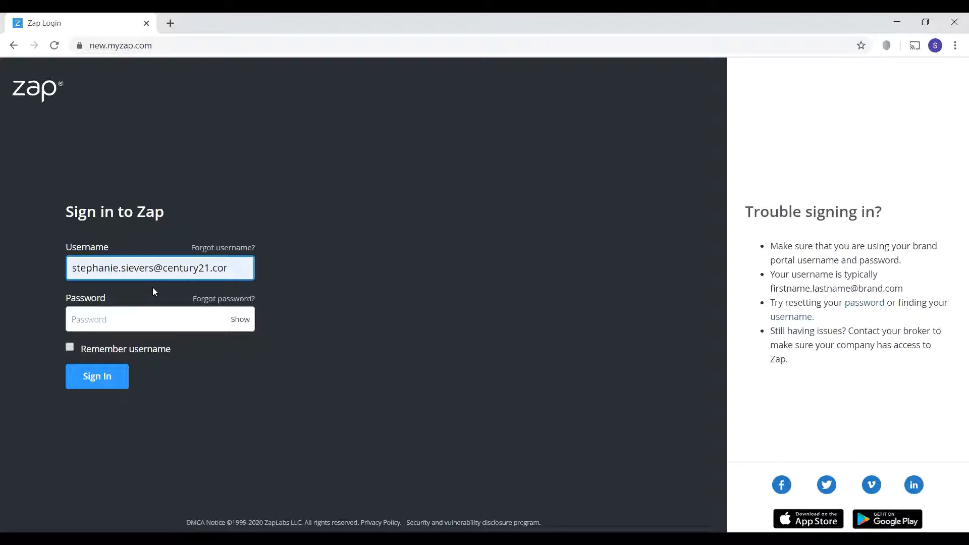
click(147, 322)
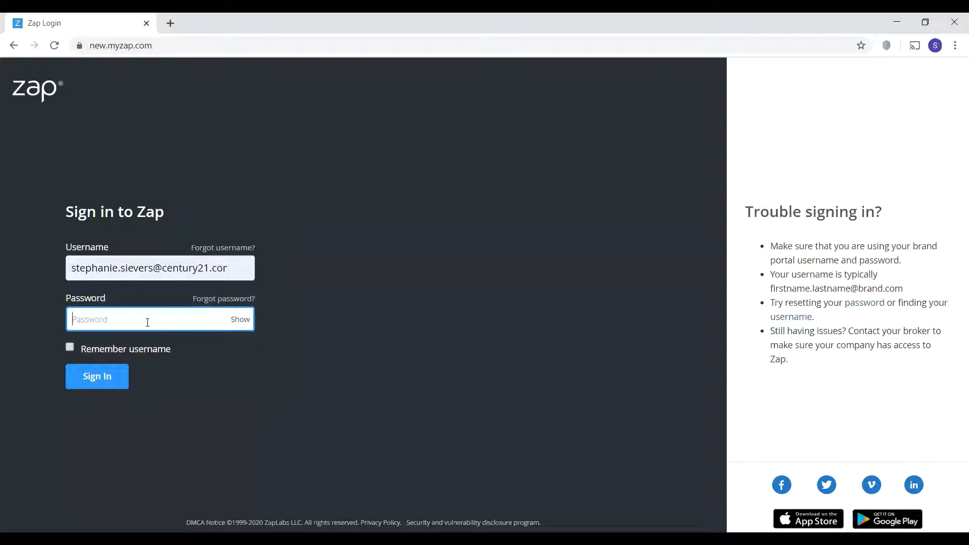
text(•••••••••)
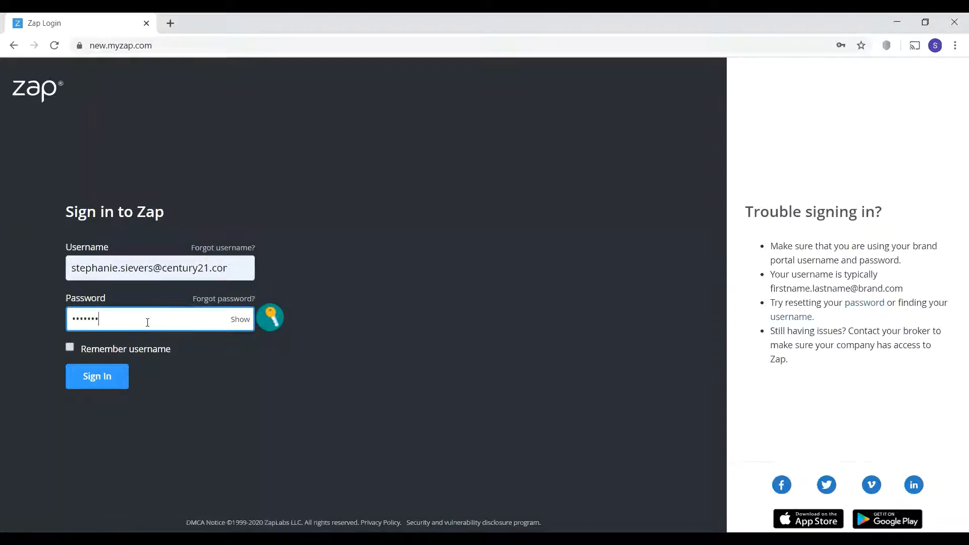
key(Return)
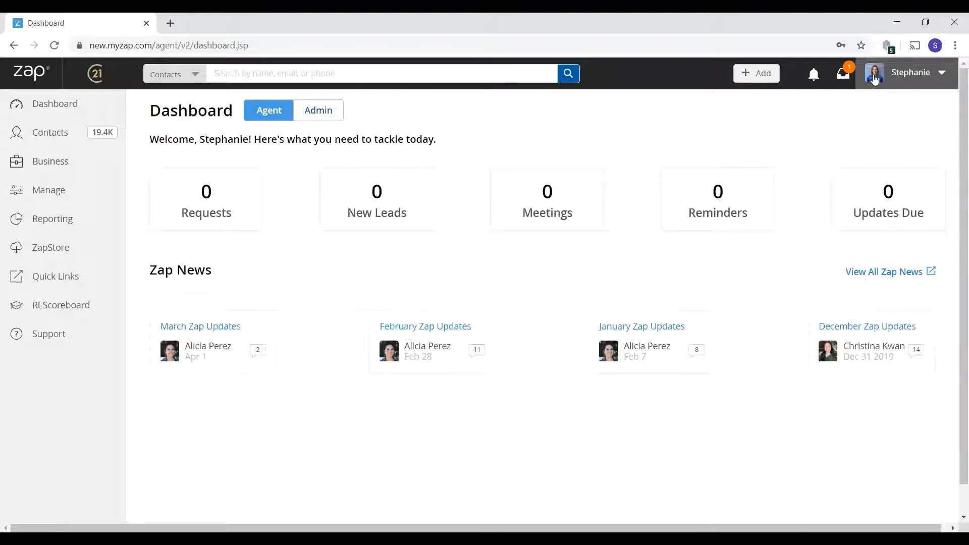
- Go to the My Website page from the profile name menu at top right
click(906, 79)
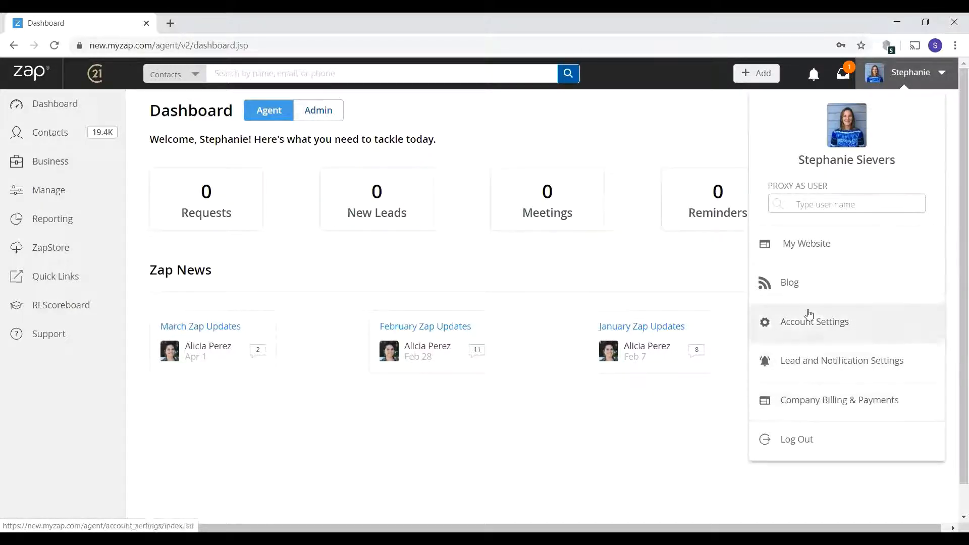
click(792, 251)
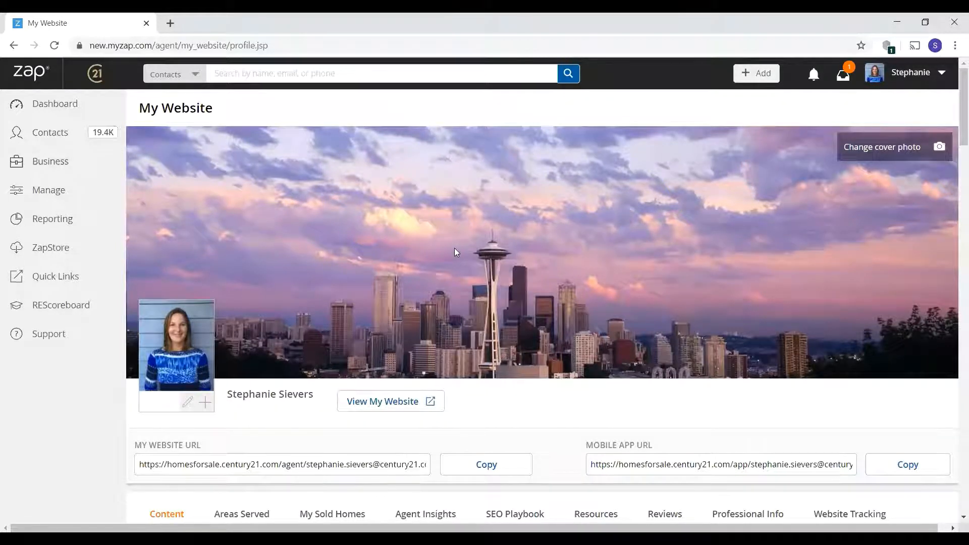
click(873, 151)
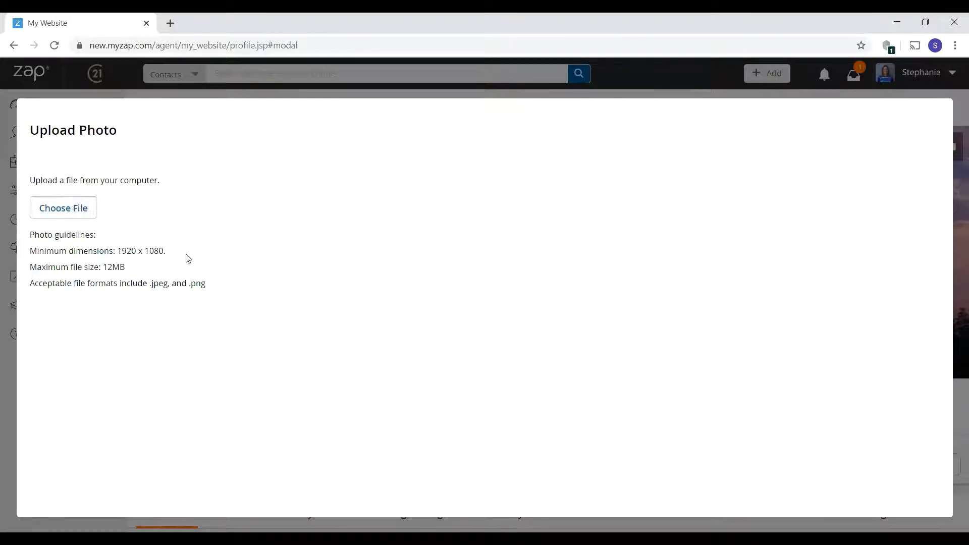
click(706, 81)
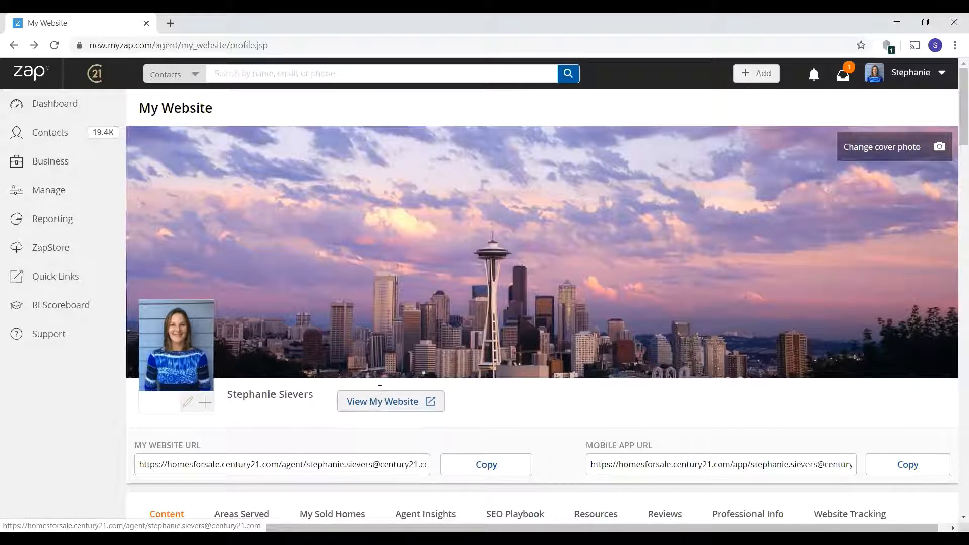
- Copy the My Website URL, view Resources, then return to the About Me content
scroll(163, 335, down, 2)
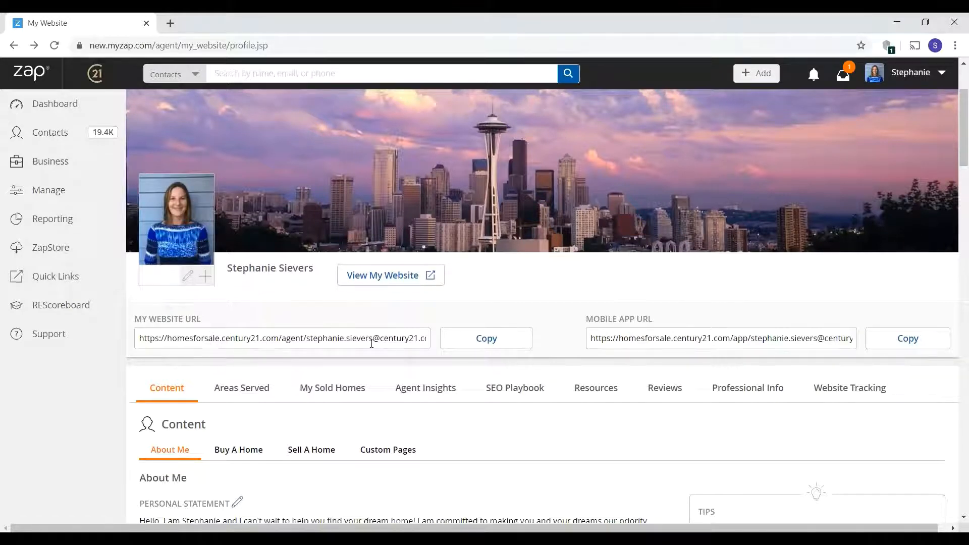
click(471, 343)
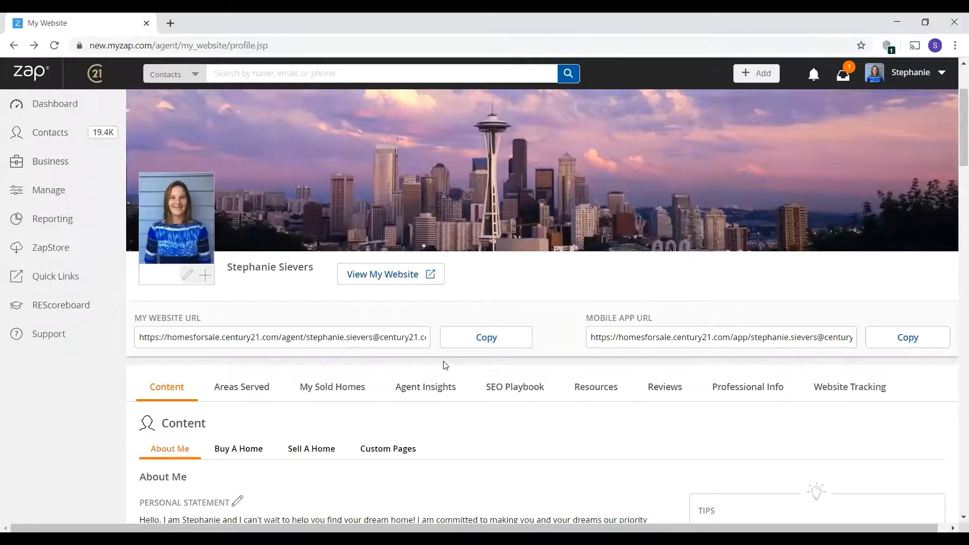
scroll(444, 363, down, 1)
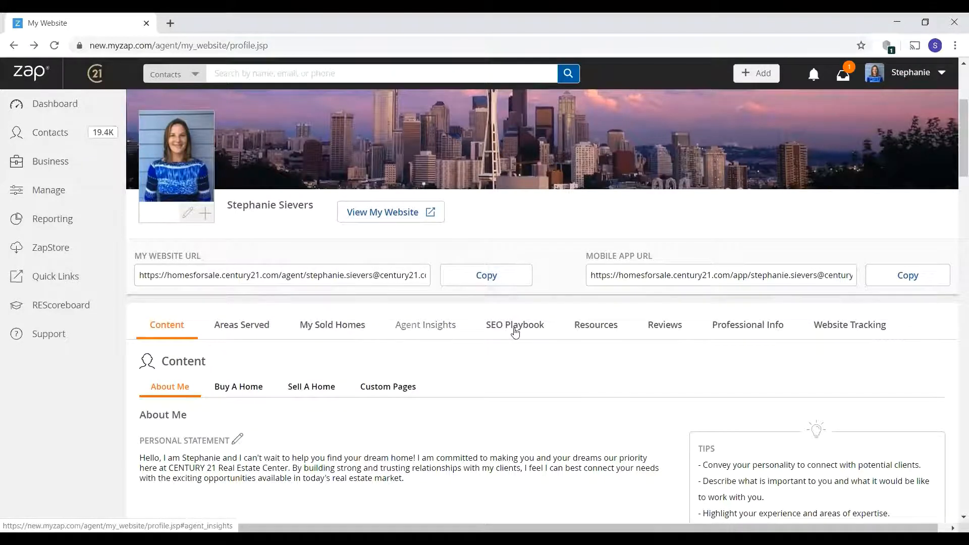
click(607, 333)
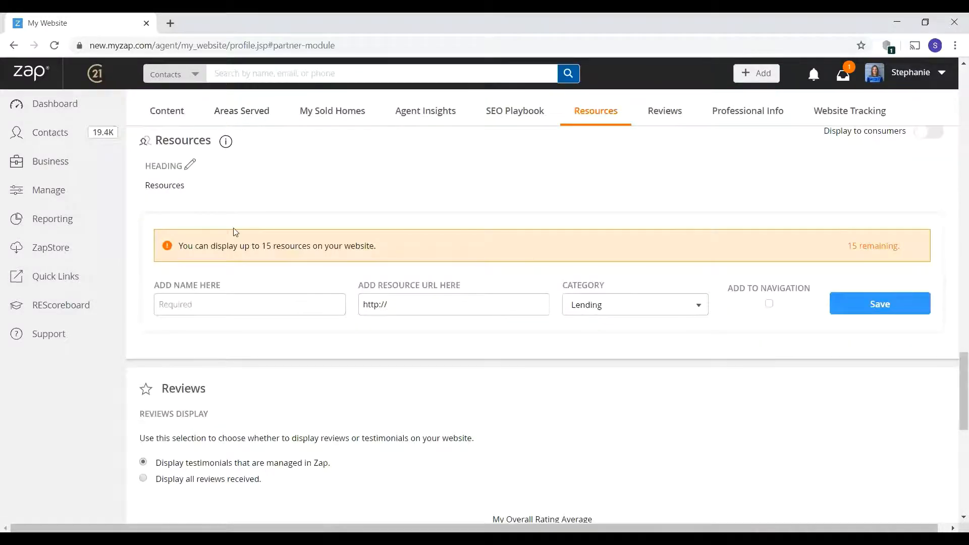
click(153, 109)
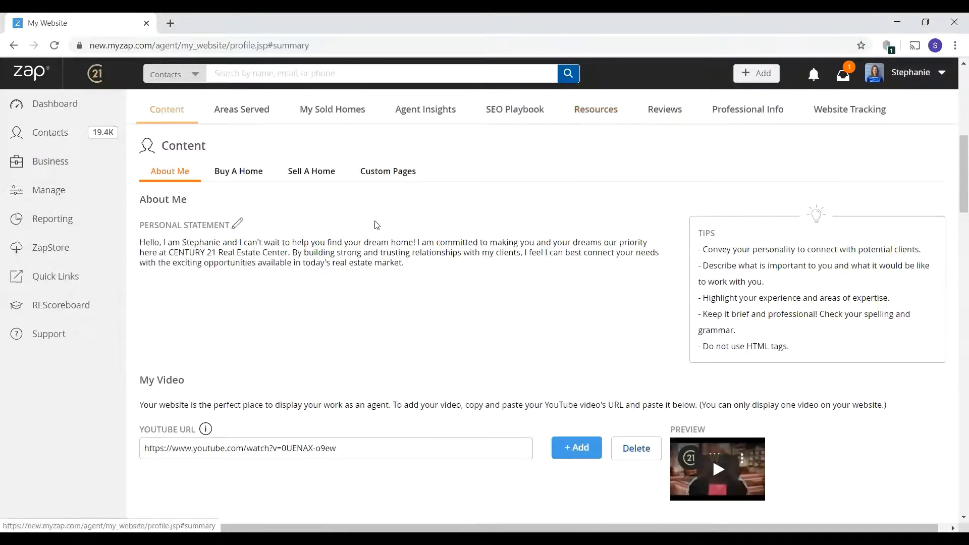
scroll(375, 226, up, 2)
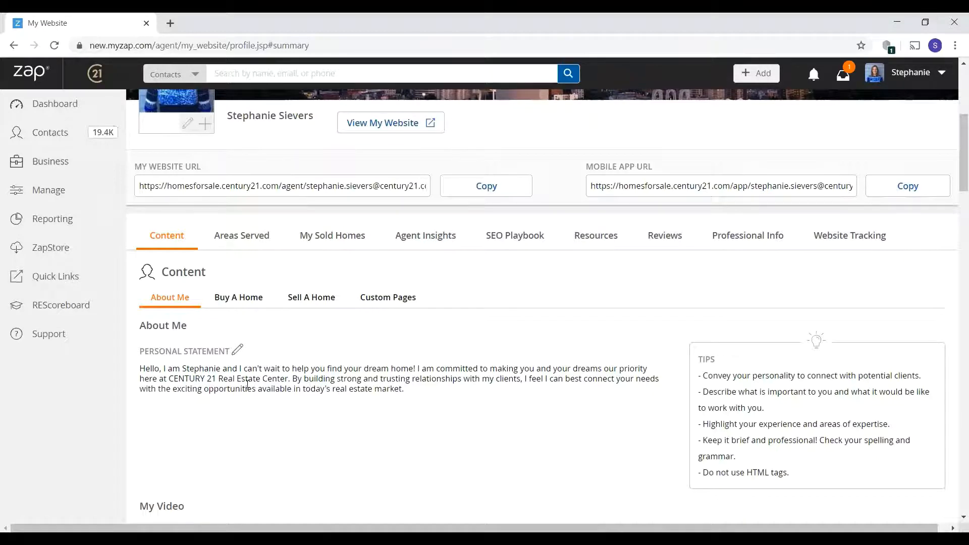
click(238, 351)
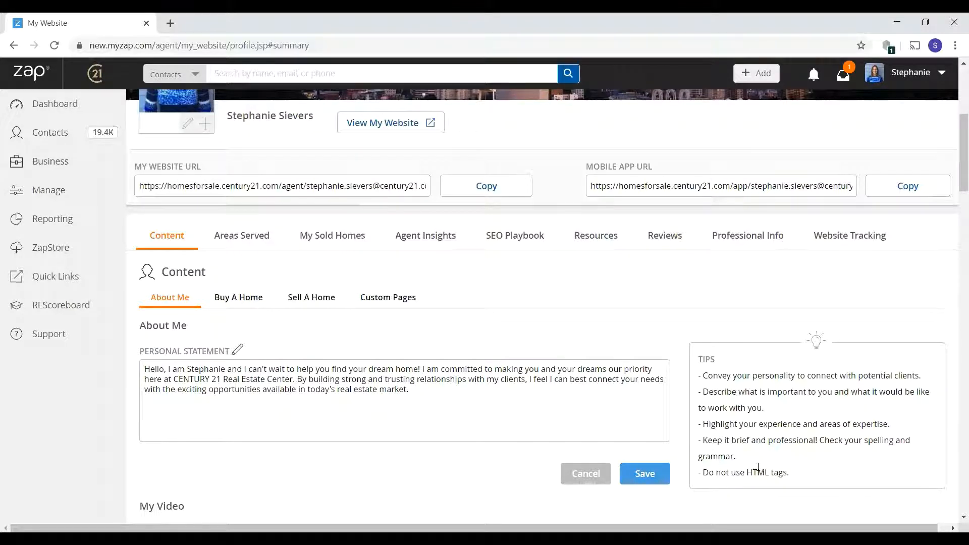
click(587, 474)
scroll(234, 378, down, 3)
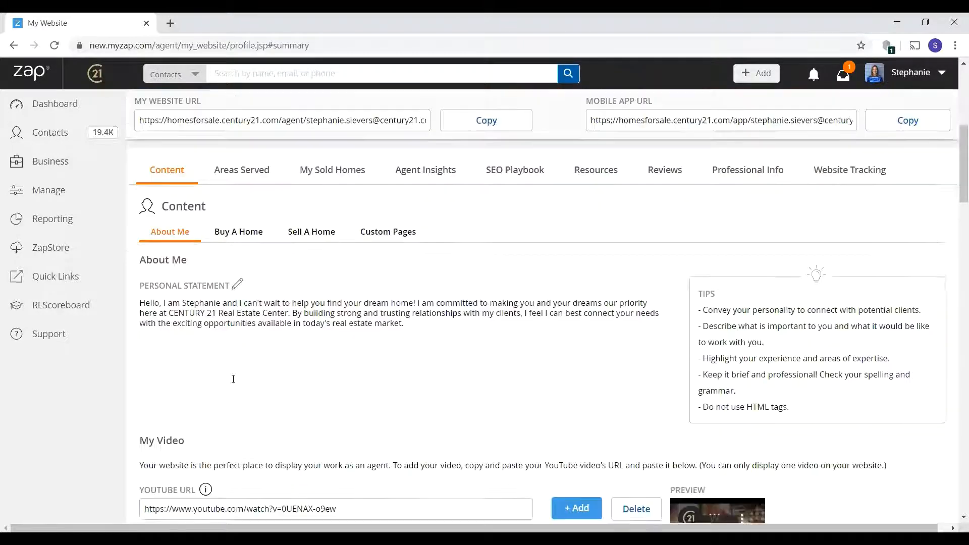
scroll(255, 324, down, 1)
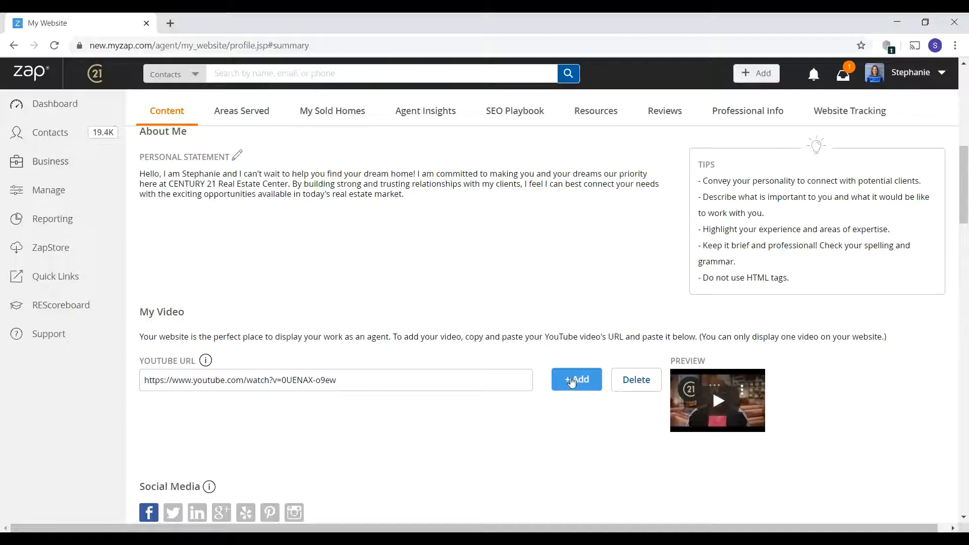
scroll(545, 383, down, 1)
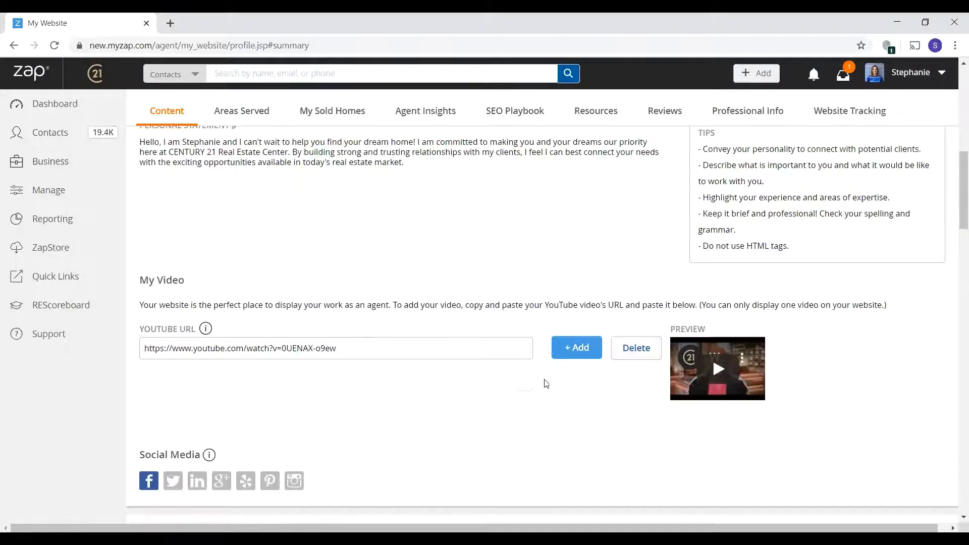
scroll(545, 382, down, 3)
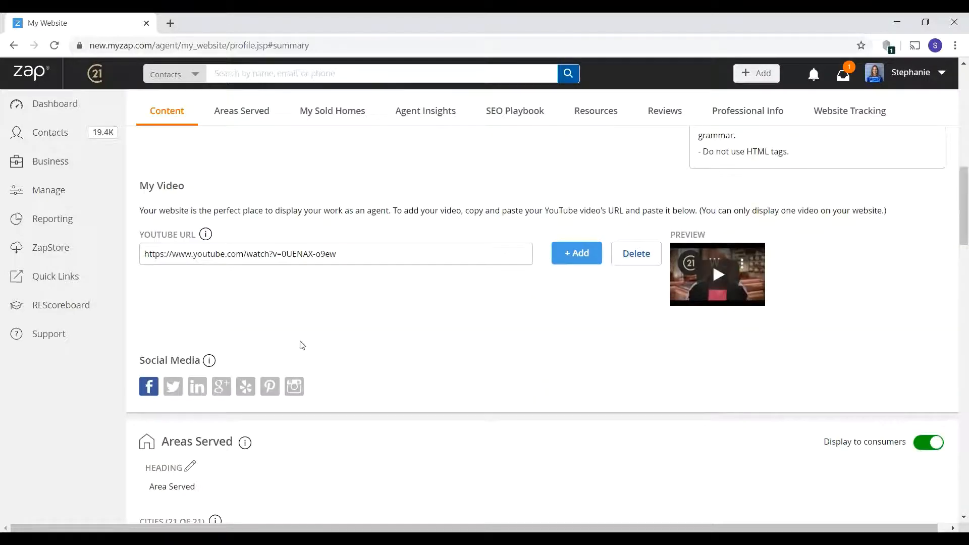
click(172, 392)
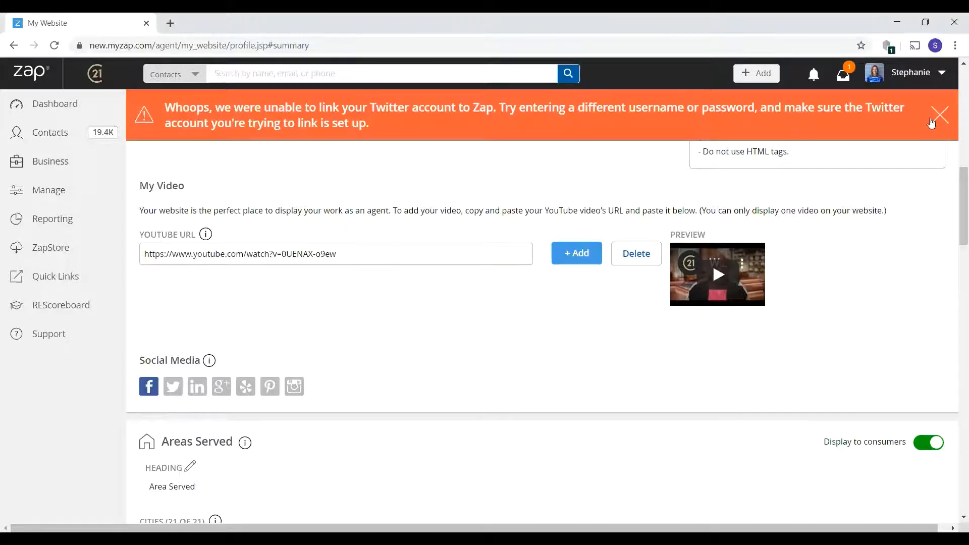
click(939, 116)
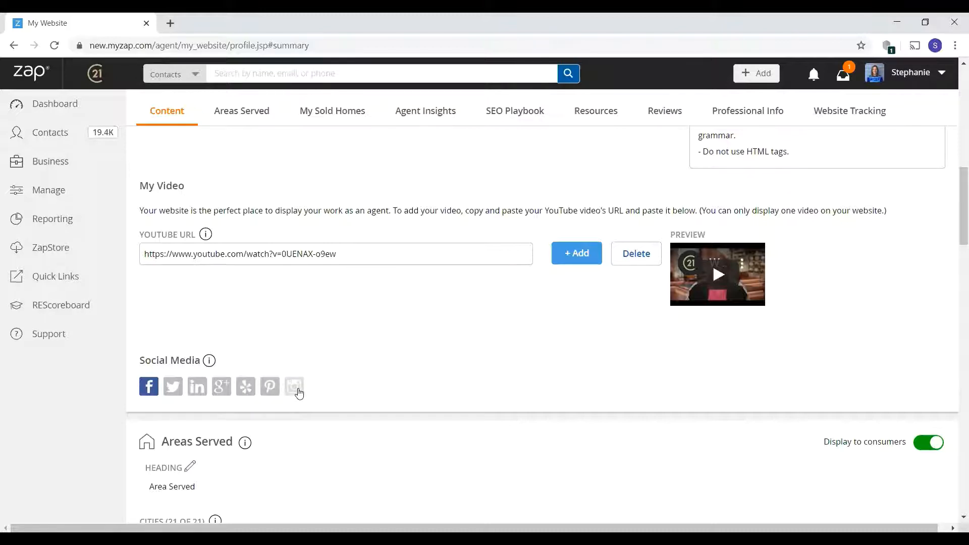
- Remove Auburn, WA from the Areas Served list
scroll(424, 383, up, 6)
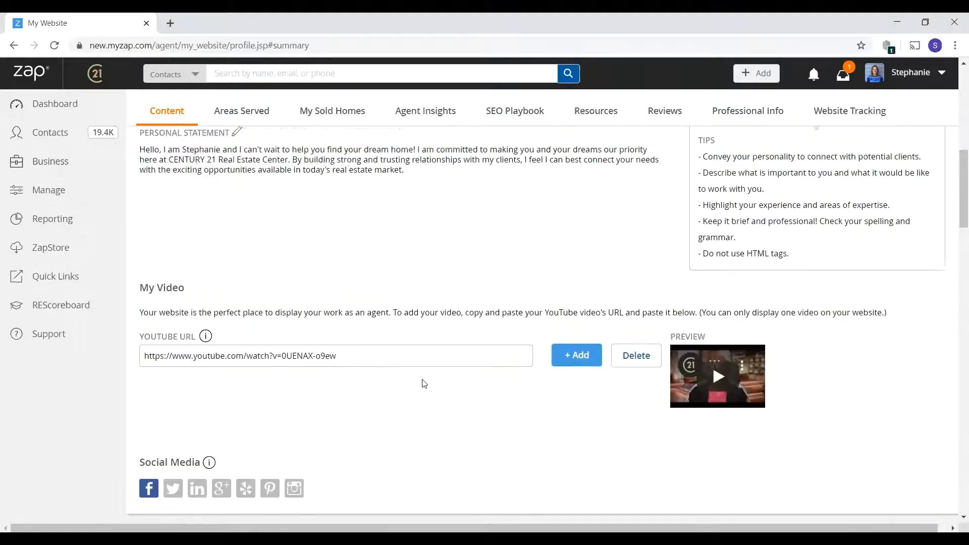
scroll(424, 413, up, 3)
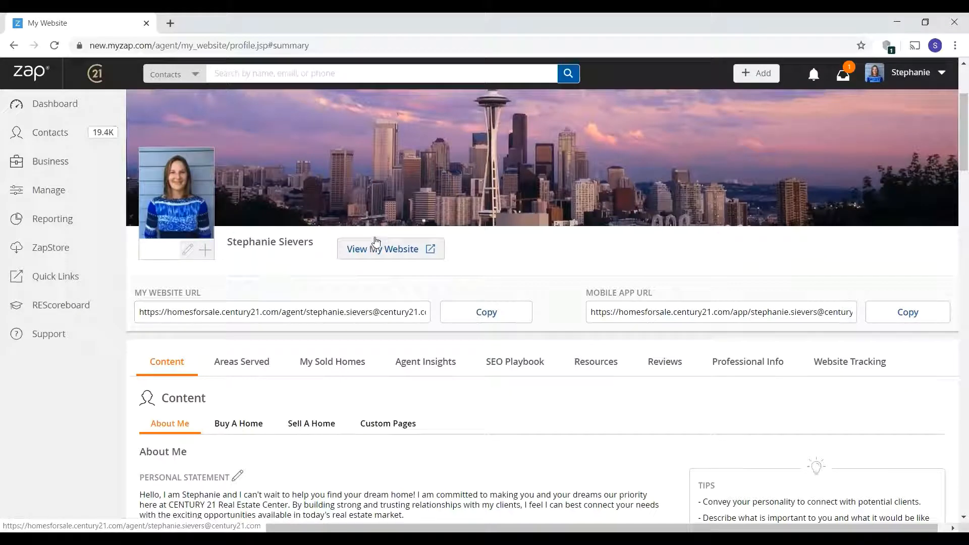
scroll(513, 359, down, 2)
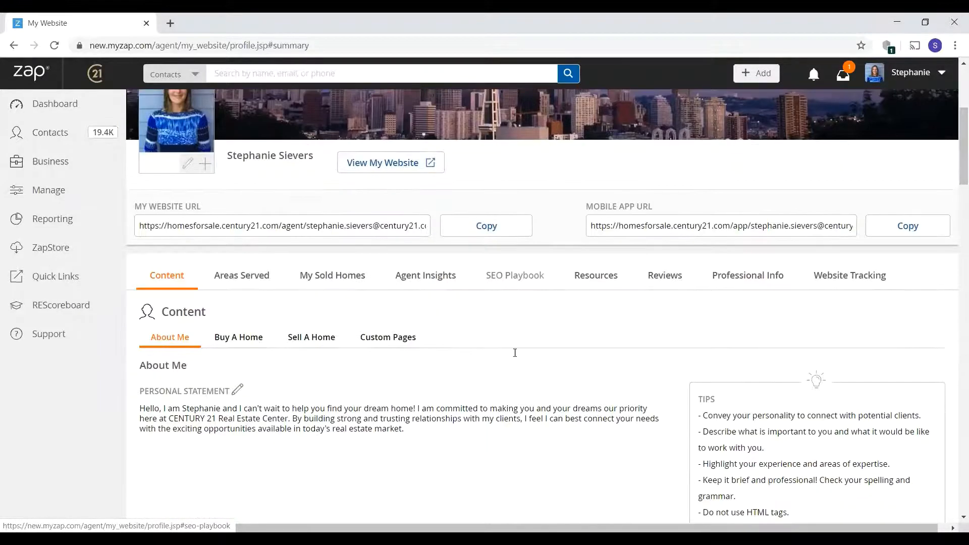
scroll(515, 353, down, 2)
scroll(455, 328, up, 4)
scroll(346, 279, down, 5)
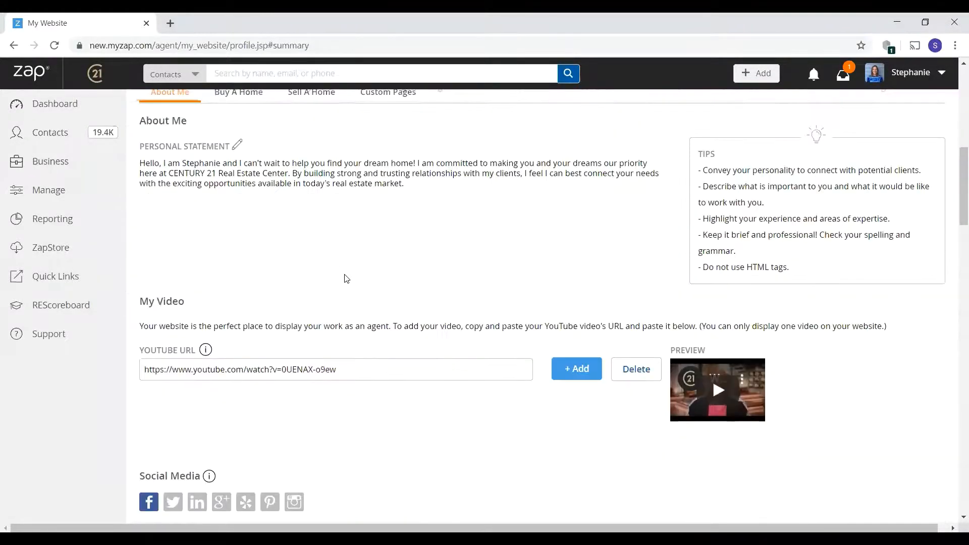
scroll(347, 279, down, 6)
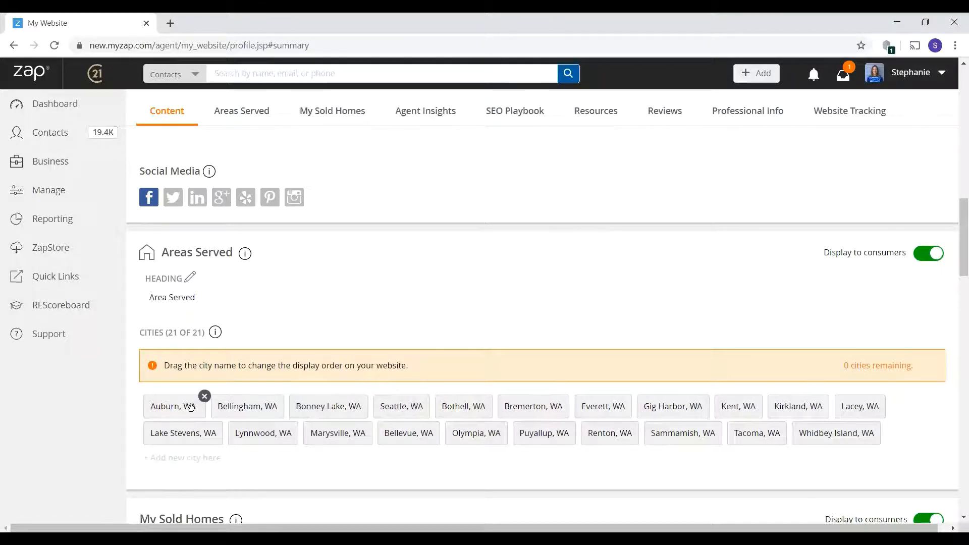
mouse_move(247, 407)
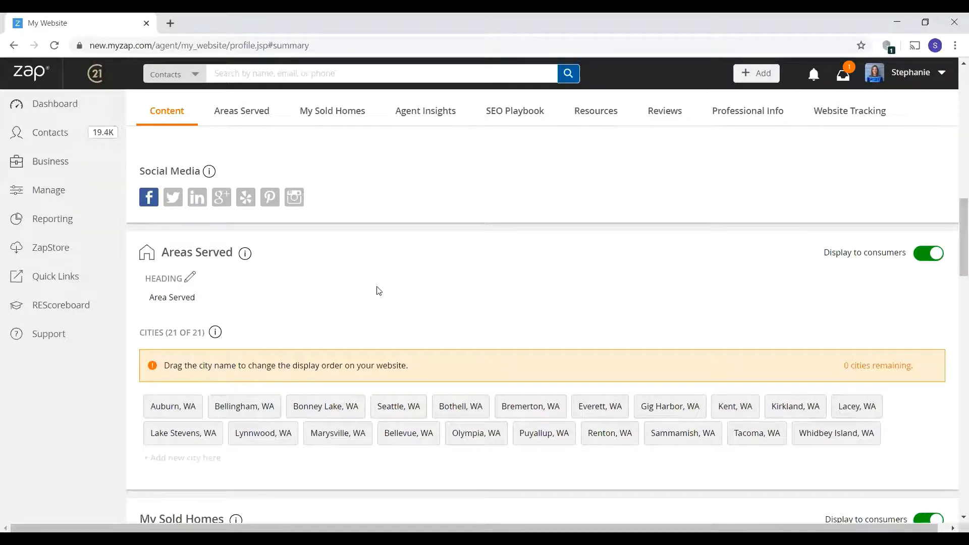
mouse_move(191, 408)
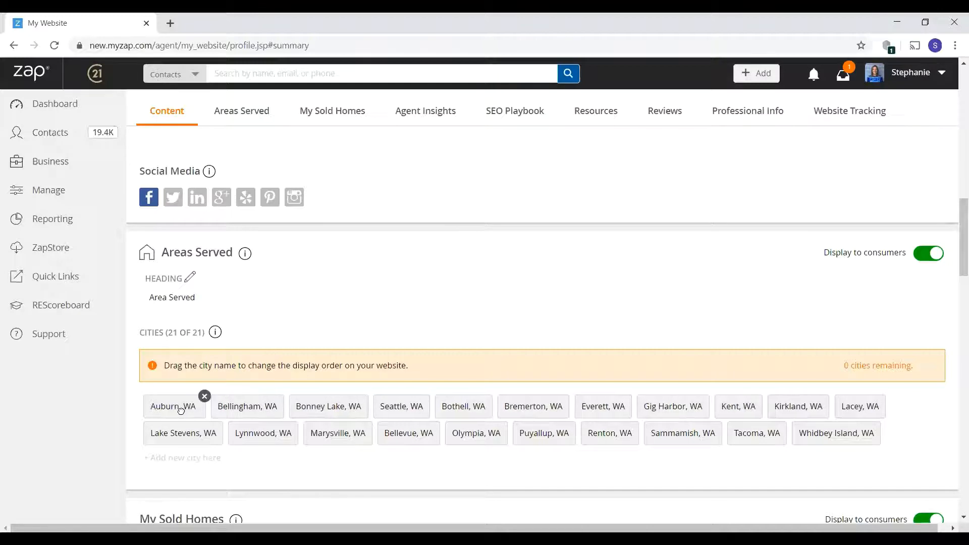
click(205, 397)
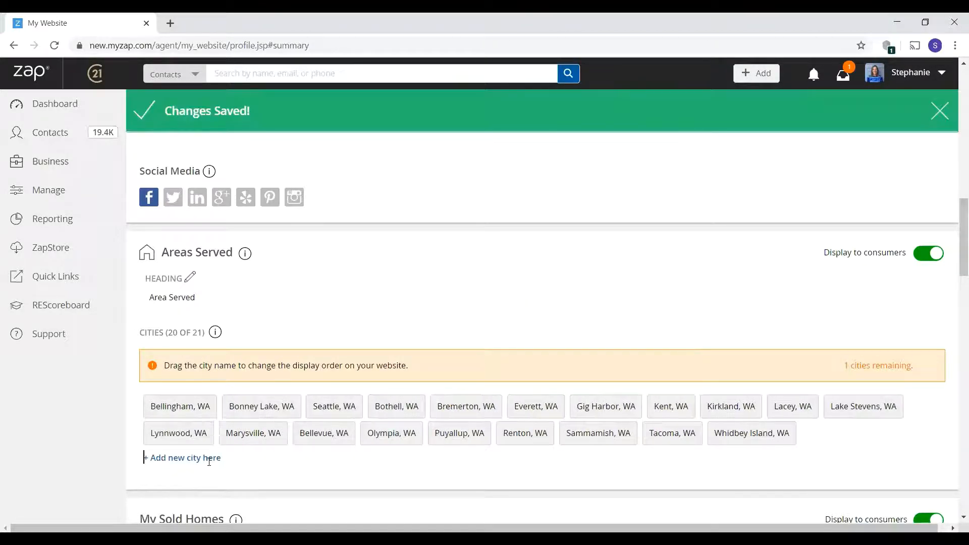
- Add Seattle - Magnolia (98199), WA and move it right after Gig Harbor, WA
text(Seattle)
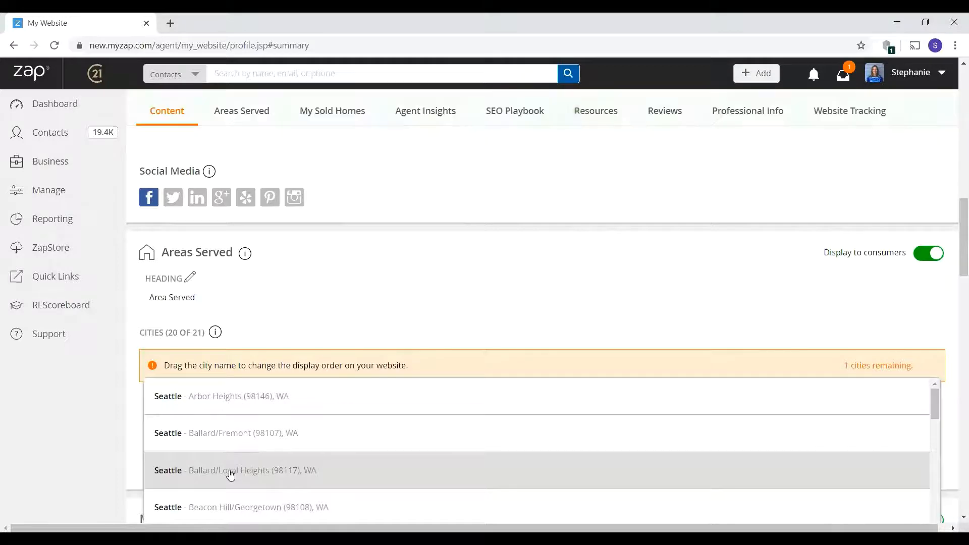
scroll(230, 473, down, 5)
scroll(231, 475, down, 8)
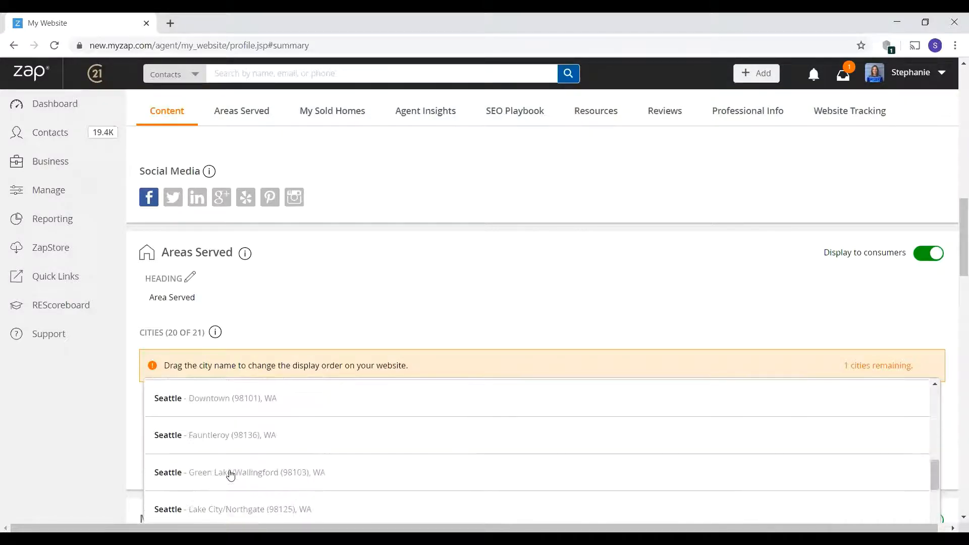
scroll(231, 474, down, 3)
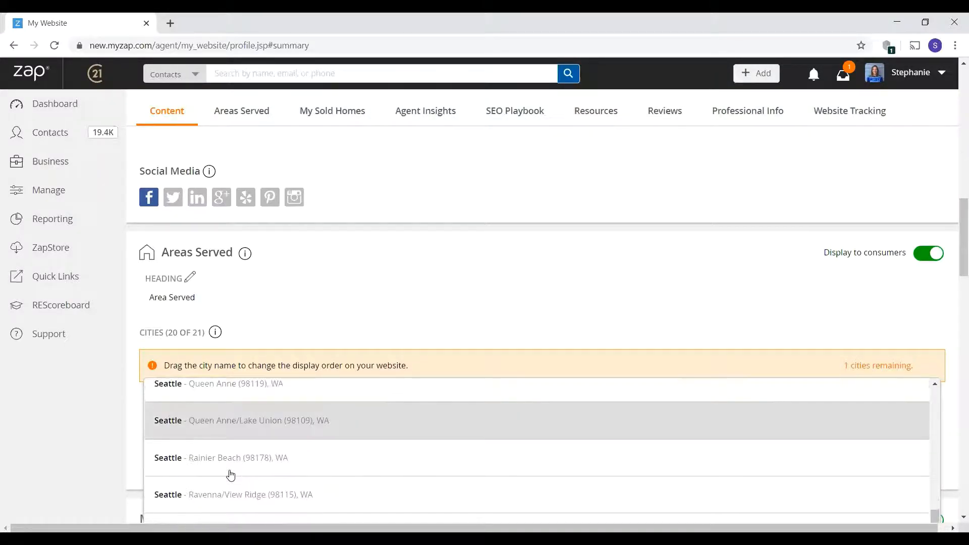
scroll(231, 474, up, 5)
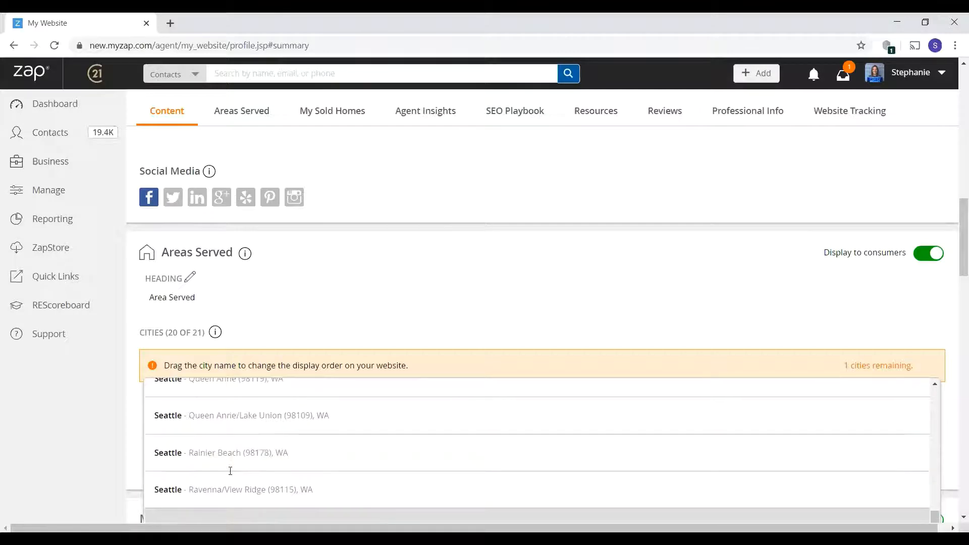
click(235, 441)
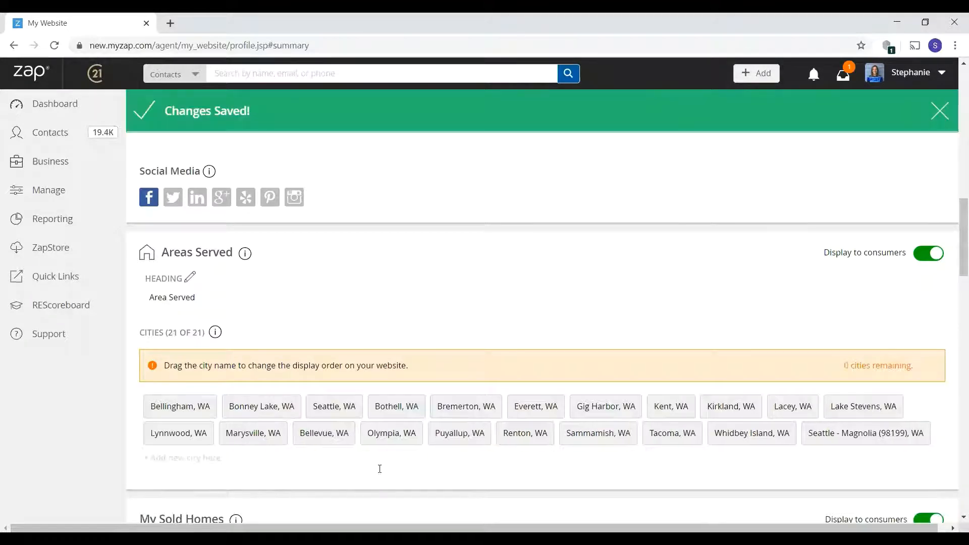
drag(822, 434, 662, 413)
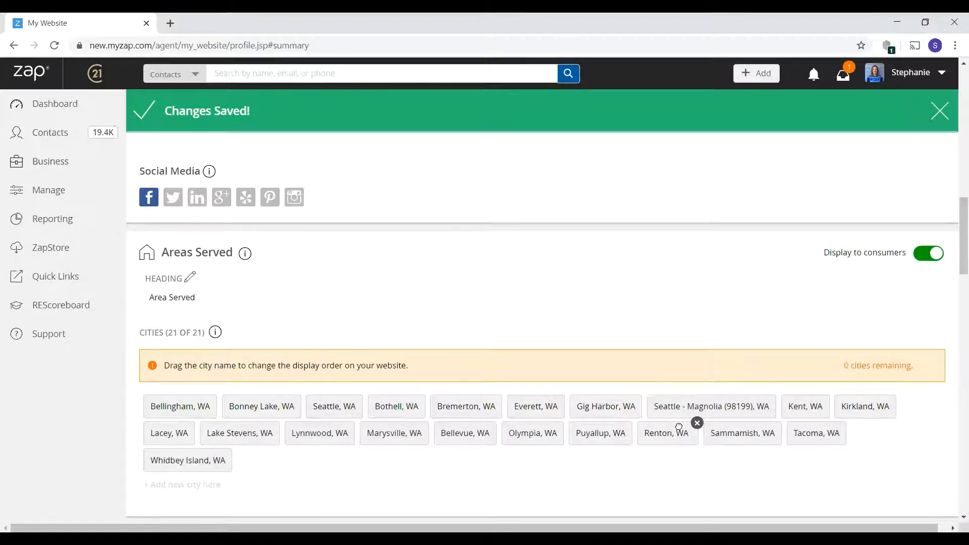
scroll(528, 453, down, 5)
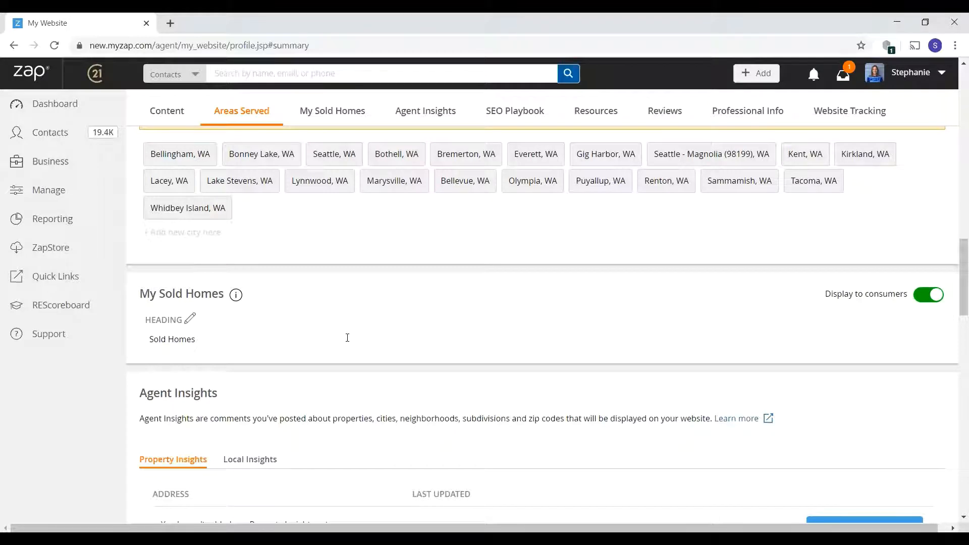
- Compare Local and Property Insights, cancel a new Property Insight, and show Local Insights
scroll(363, 328, down, 1)
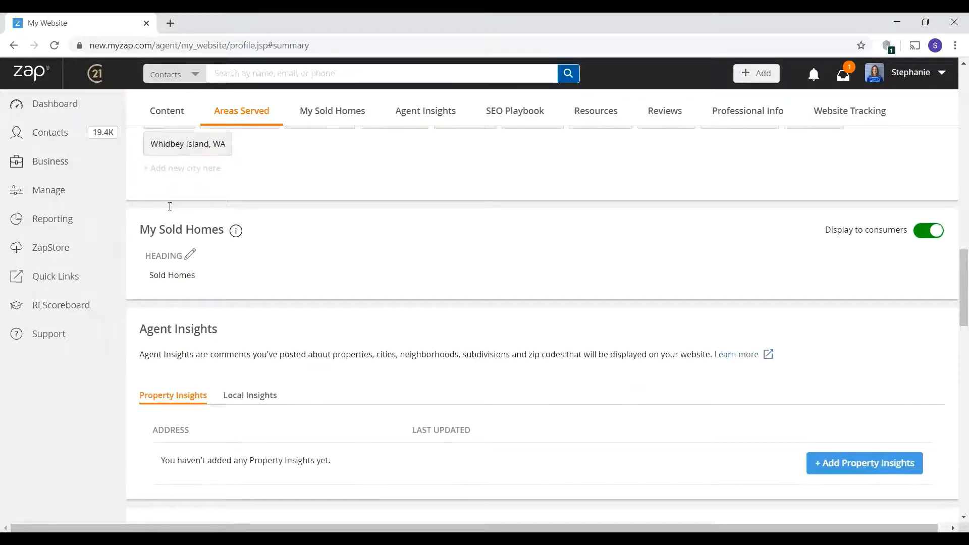
scroll(161, 254, down, 1)
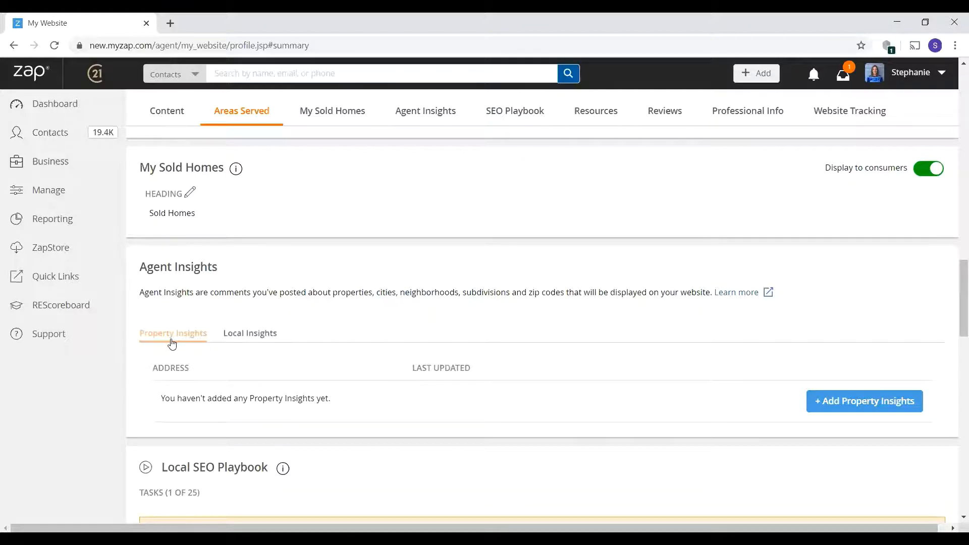
click(244, 339)
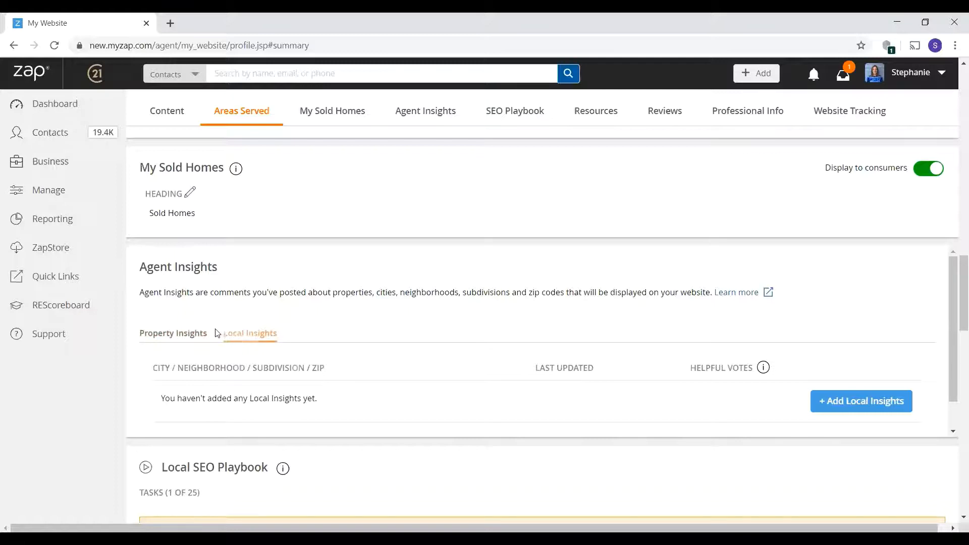
click(201, 339)
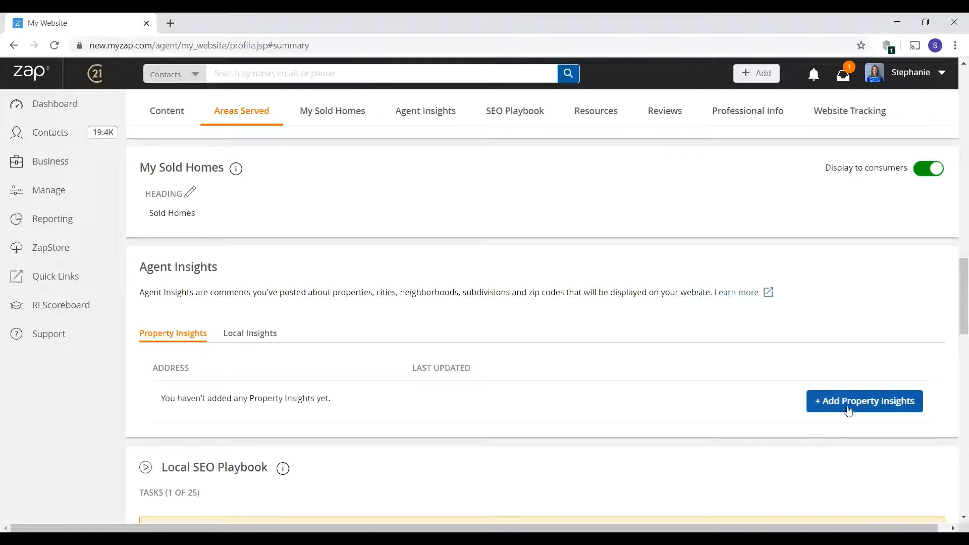
click(888, 411)
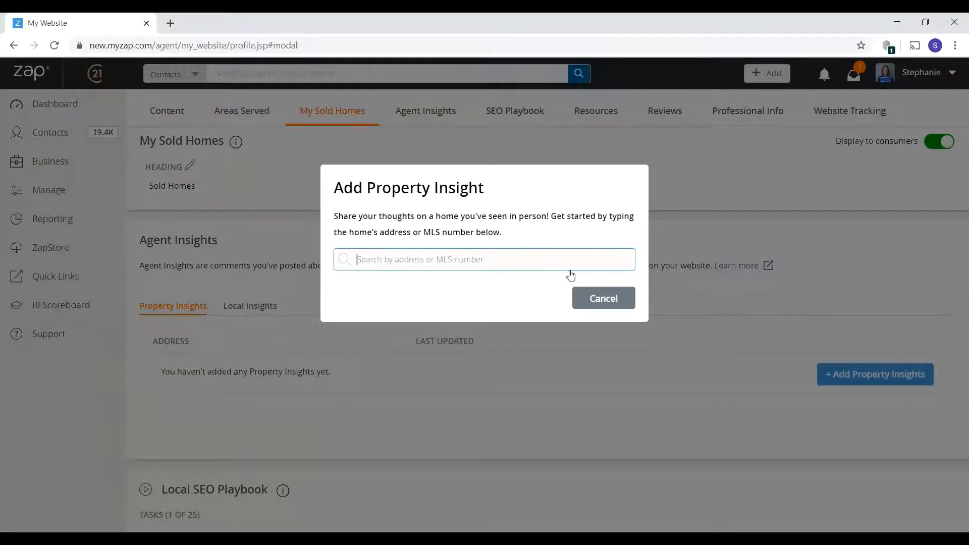
click(600, 301)
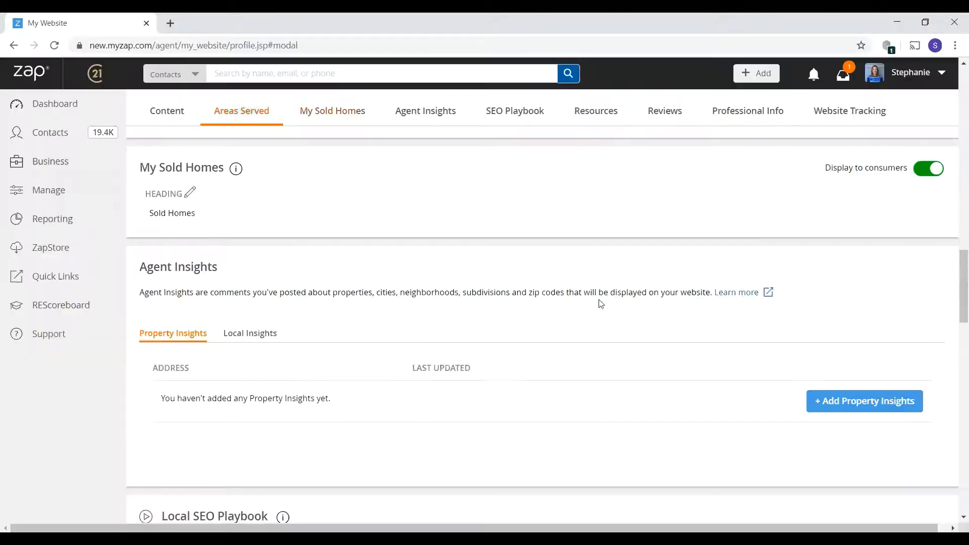
click(237, 340)
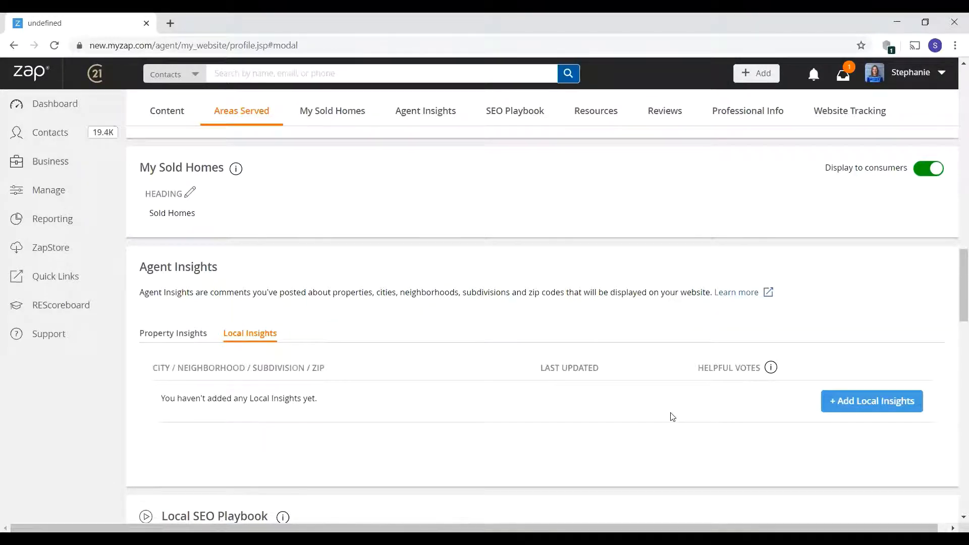
click(890, 400)
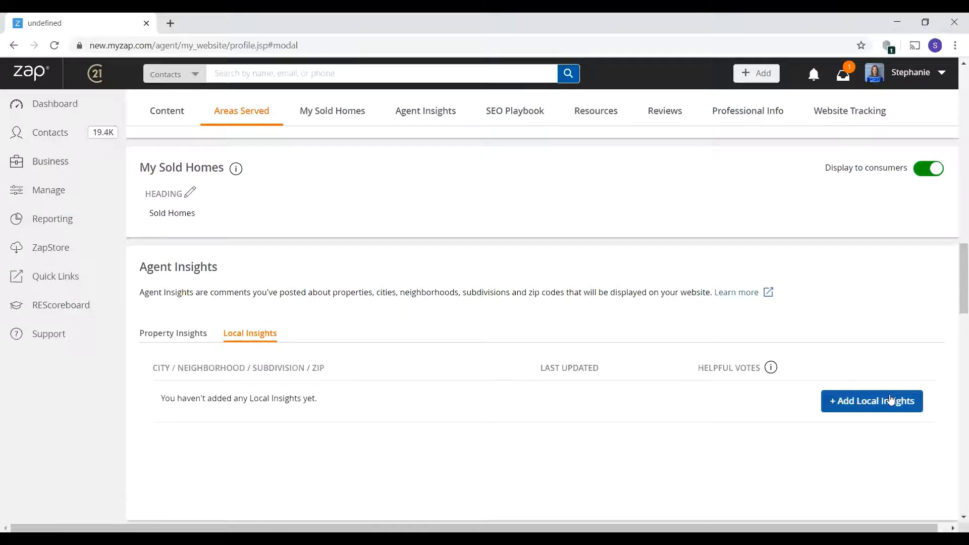
text(mu)
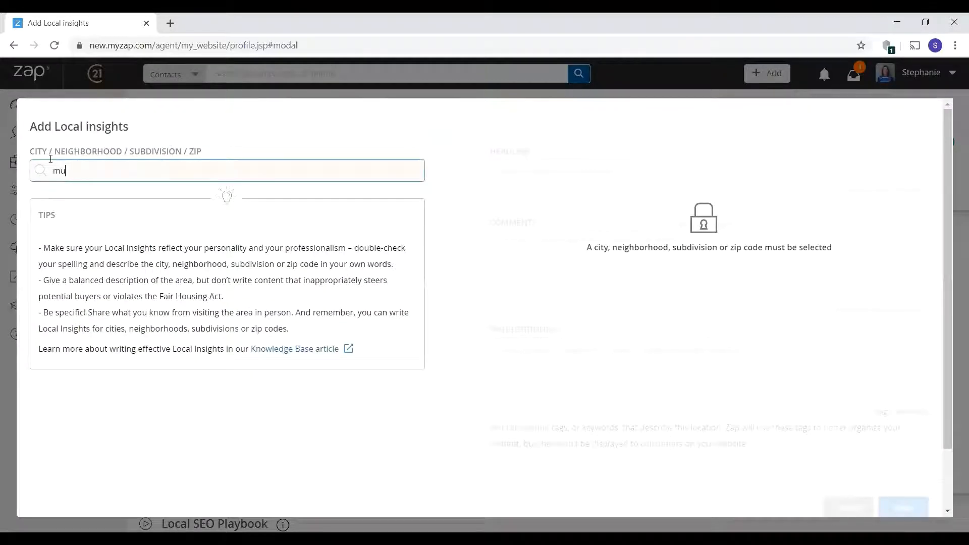
text(k)
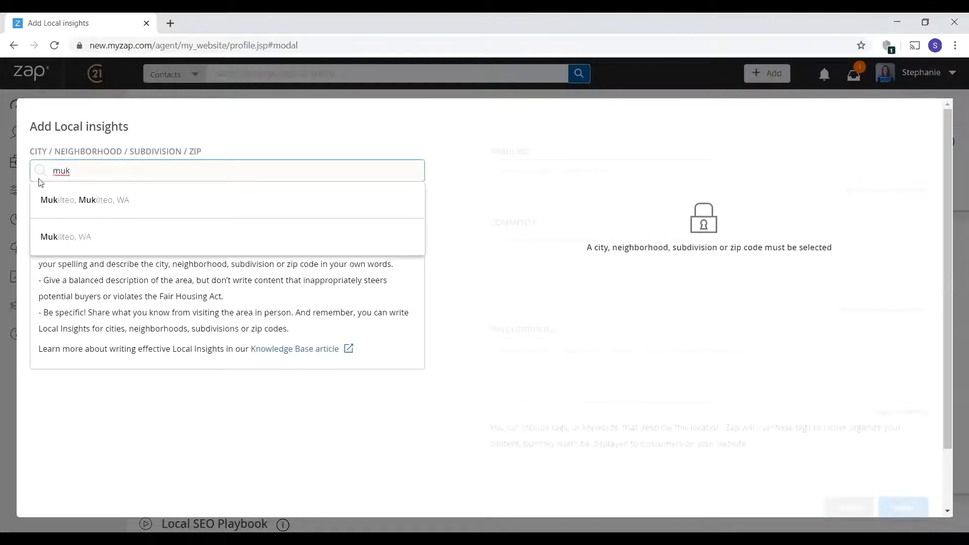
click(82, 237)
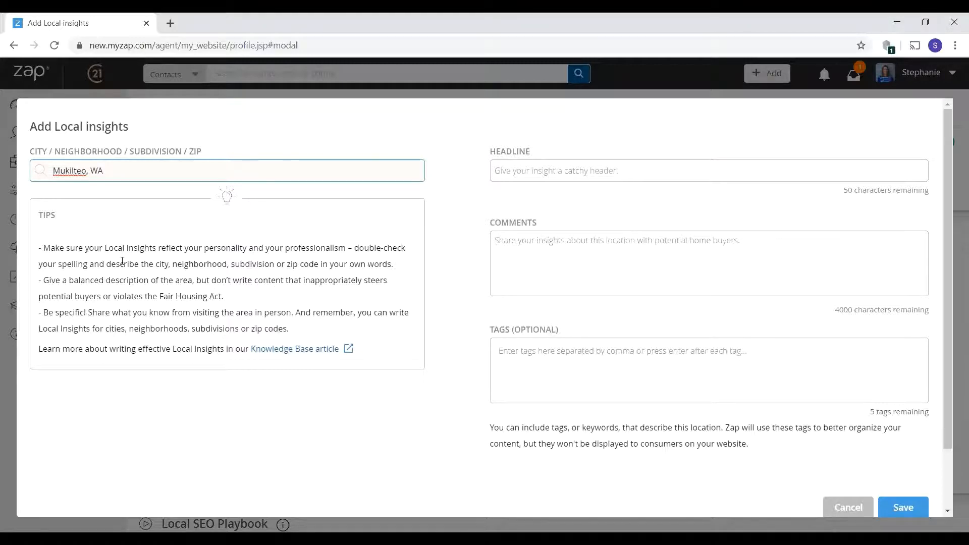
click(847, 506)
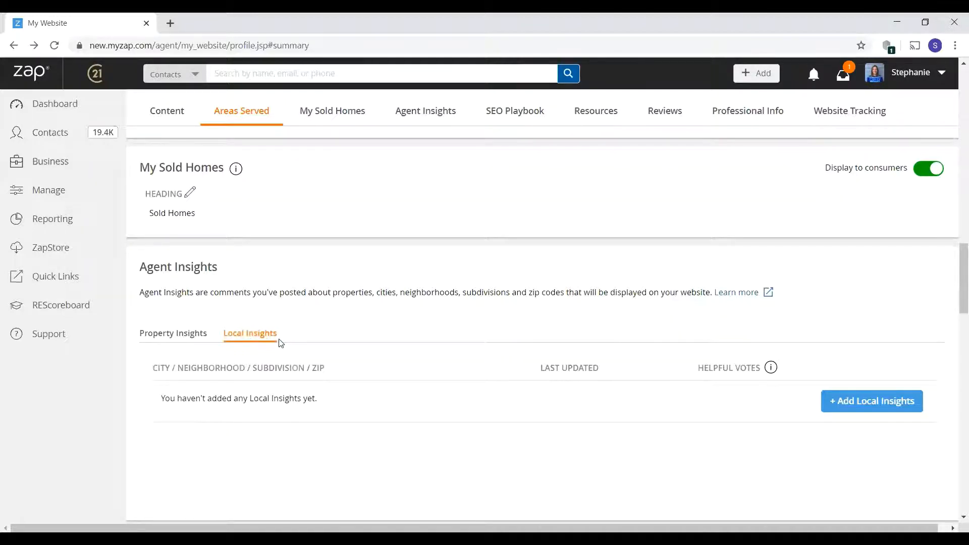
- Scroll through the Local SEO Playbook's Linkbuilding tasks, from Foursquare profile to linking Instagram
scroll(441, 351, down, 1)
scroll(441, 352, down, 6)
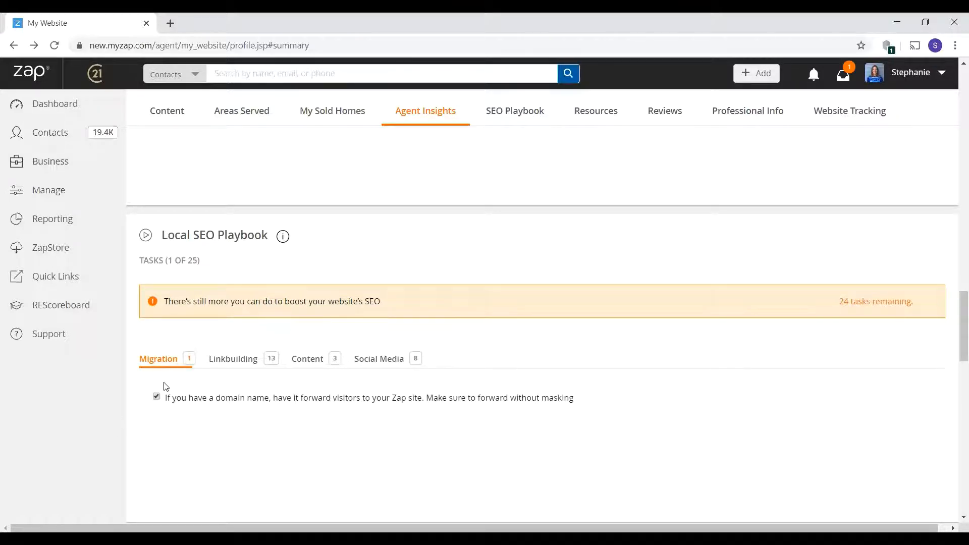
mouse_move(331, 394)
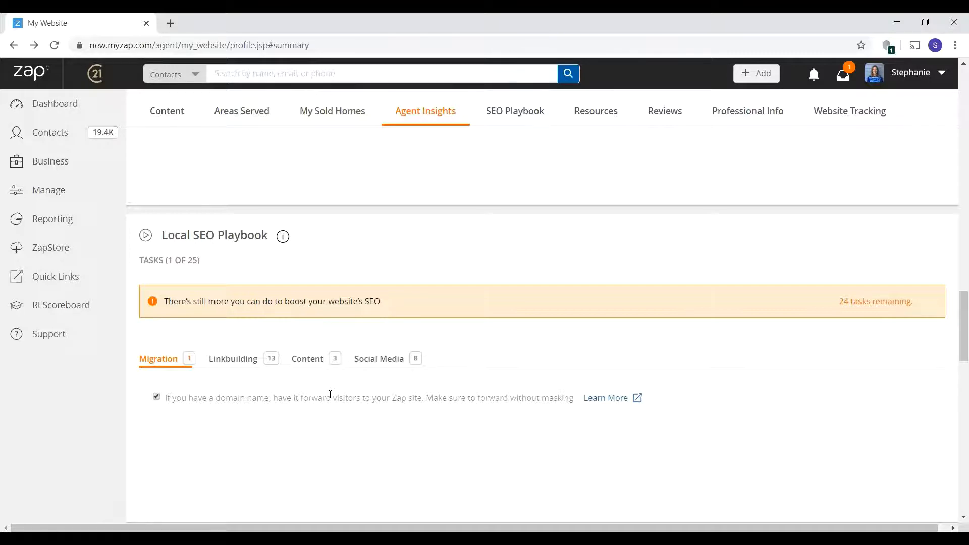
click(247, 364)
scroll(263, 354, down, 1)
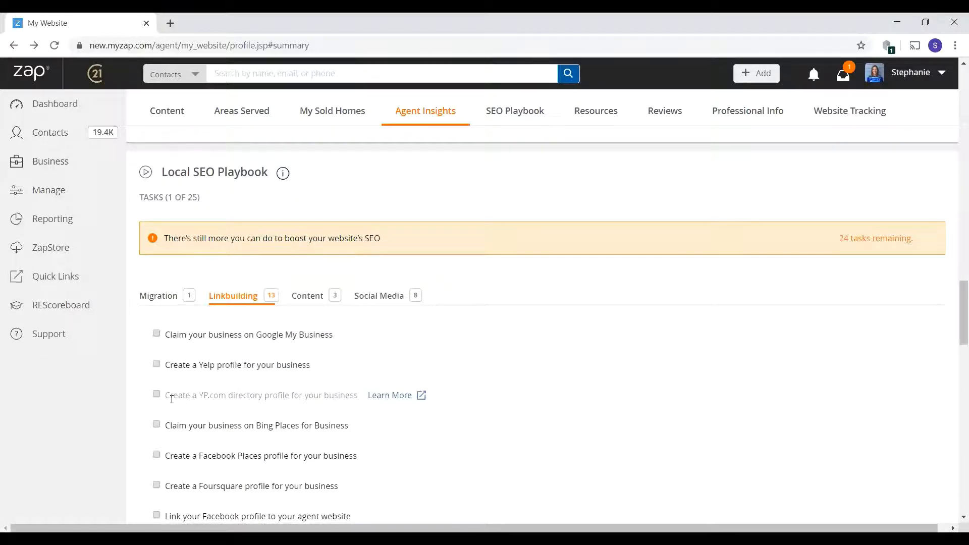
scroll(174, 366, down, 1)
scroll(225, 328, up, 2)
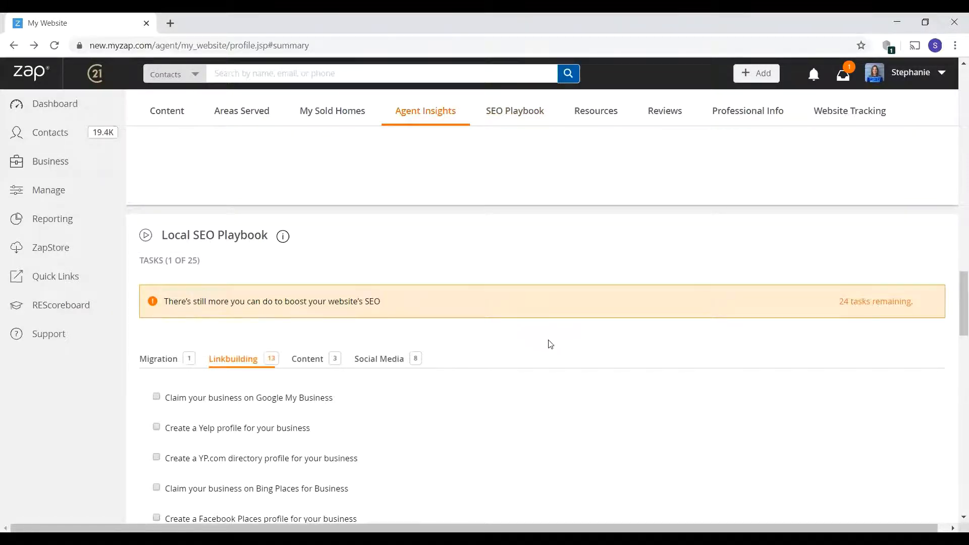
scroll(549, 341, down, 2)
scroll(549, 343, down, 5)
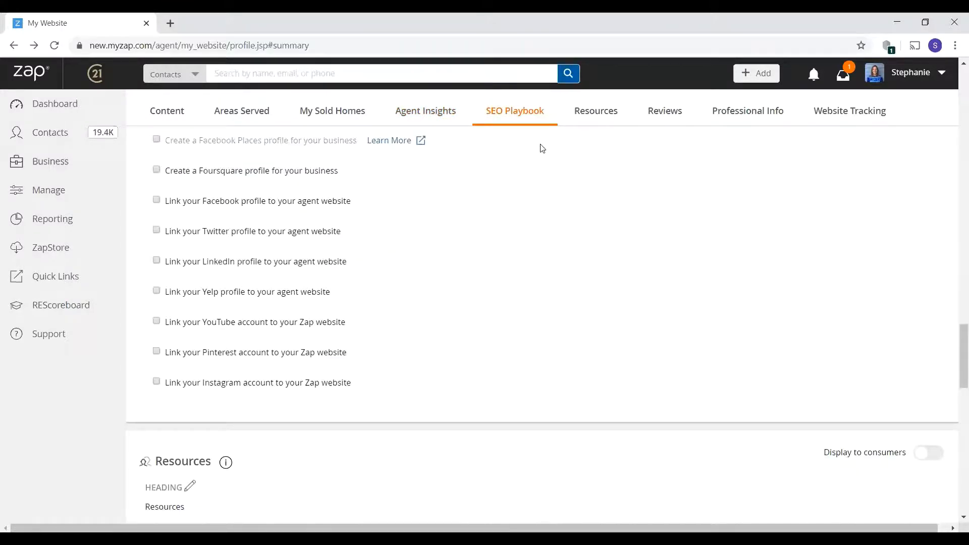
scroll(536, 196, down, 1)
scroll(536, 196, down, 5)
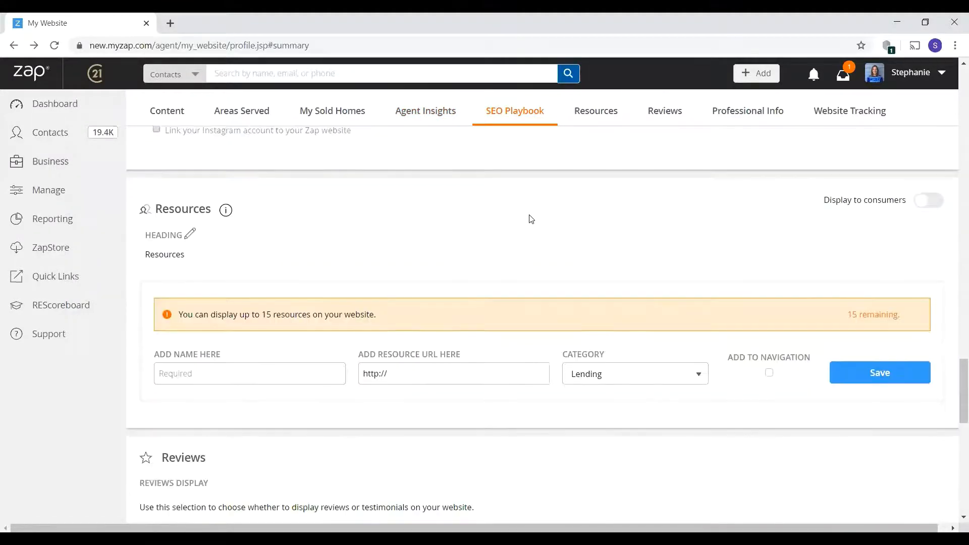
scroll(532, 219, down, 1)
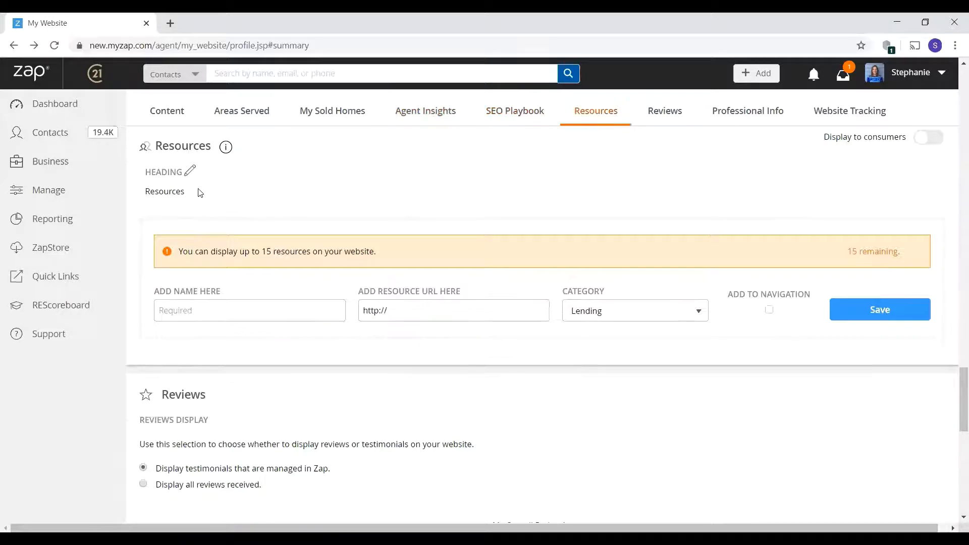
click(246, 312)
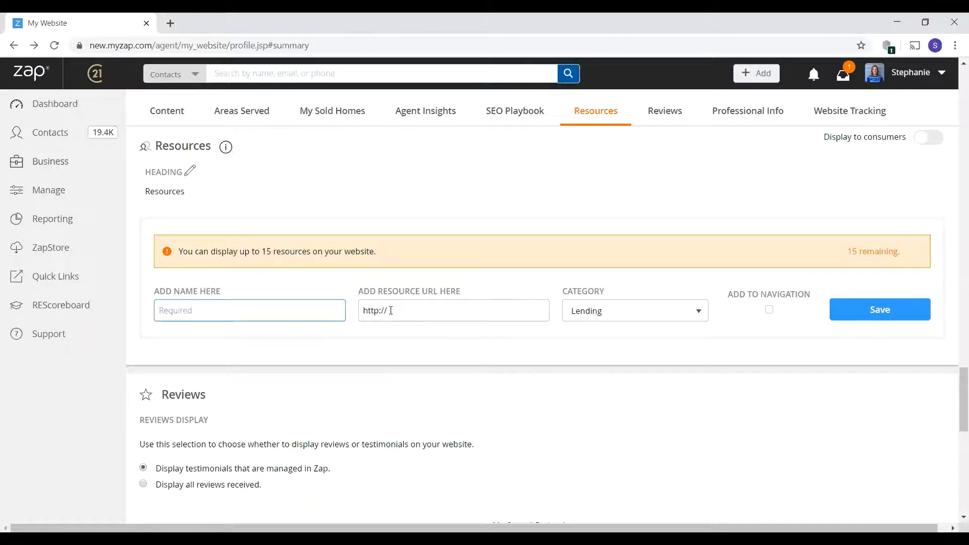
click(596, 319)
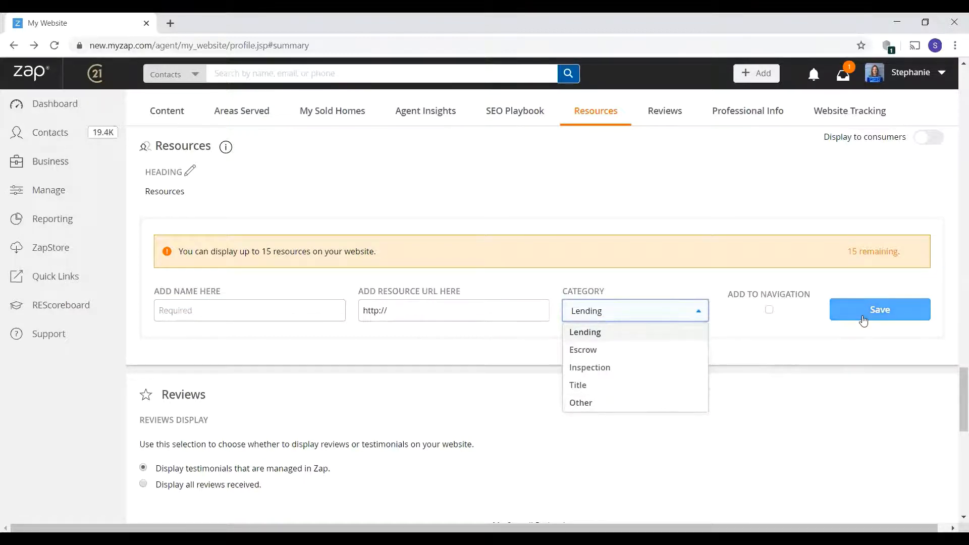
click(789, 347)
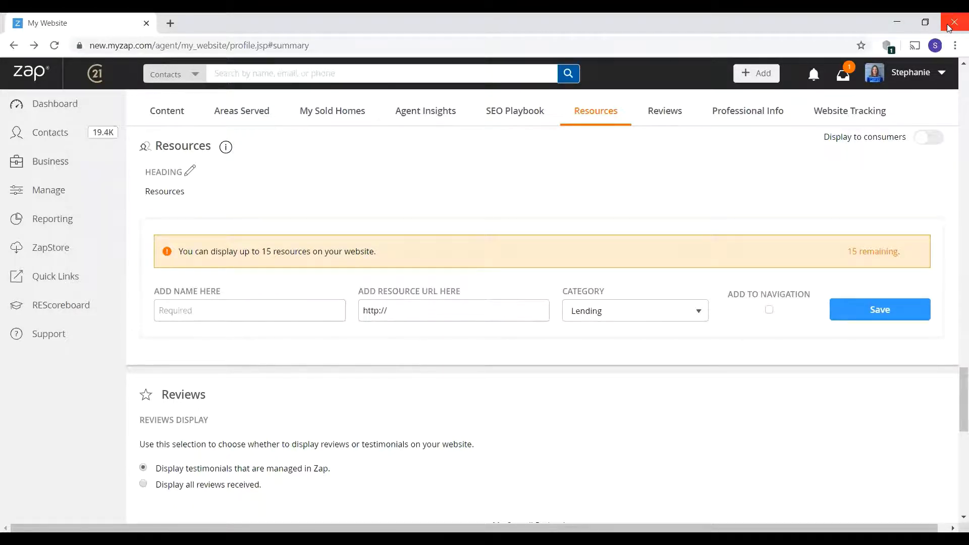
scroll(628, 299, down, 2)
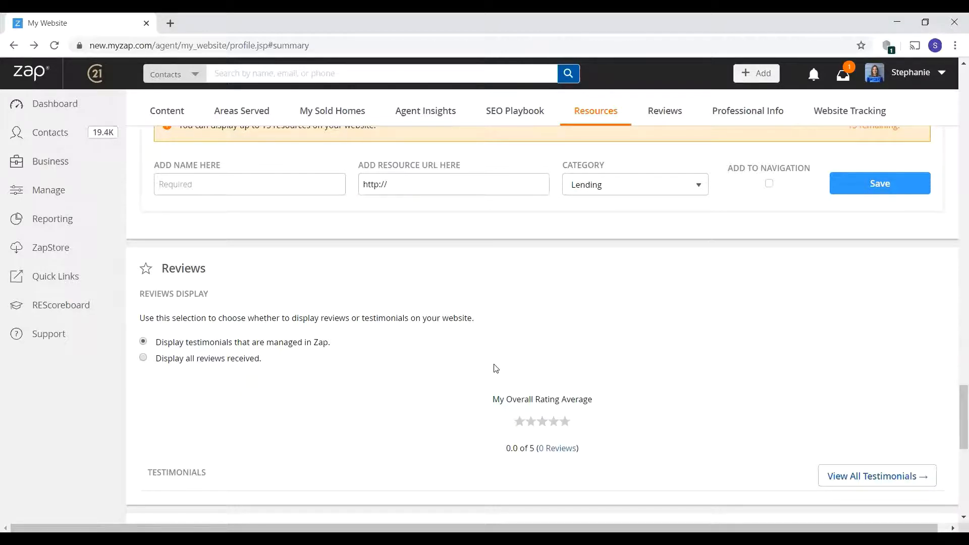
- View Credentials & Memberships, then the two CENTURY 21 2018 Easterseals Community Involvement entries
scroll(496, 368, down, 5)
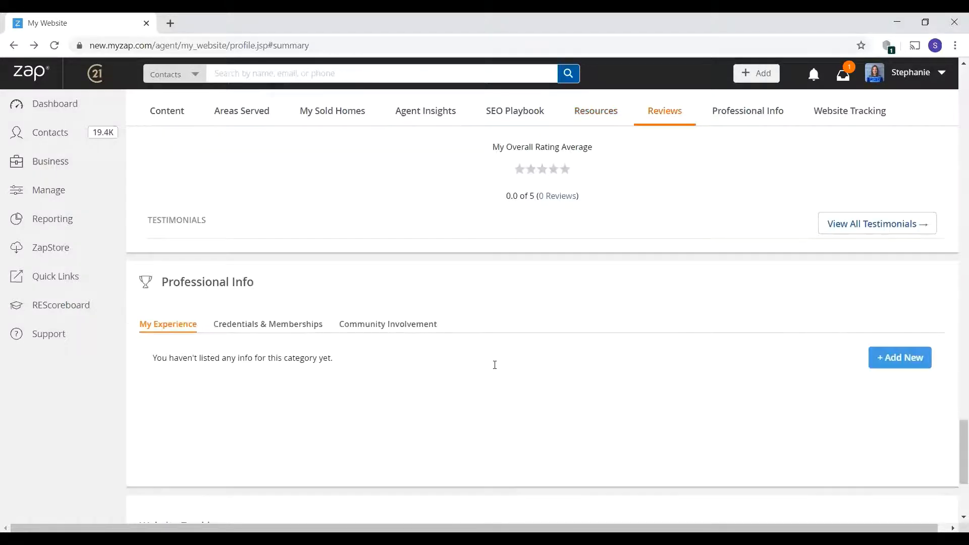
scroll(495, 364, down, 1)
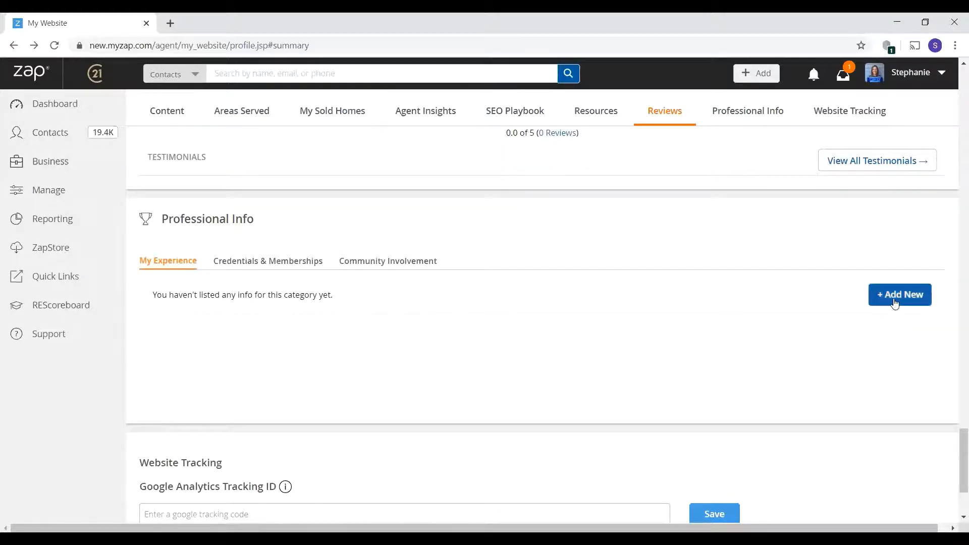
click(298, 261)
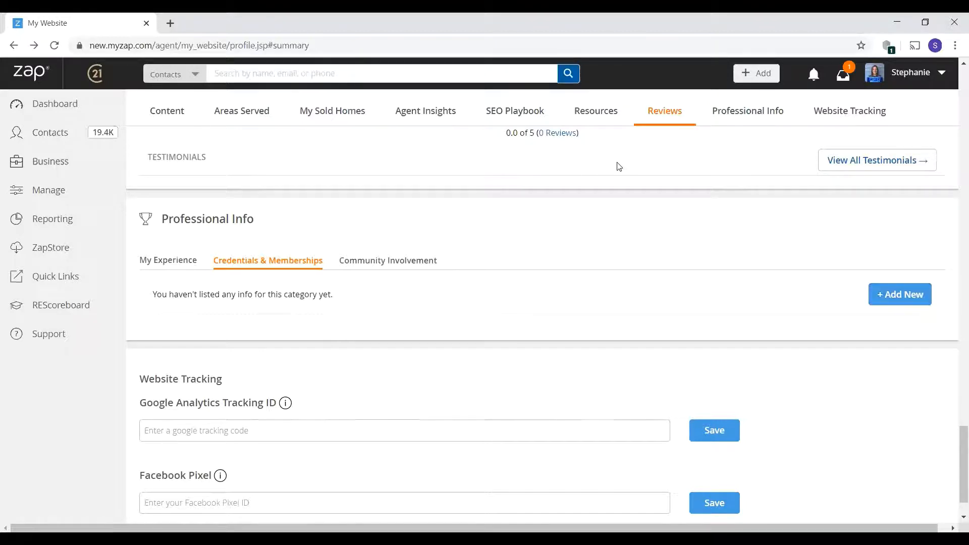
click(446, 275)
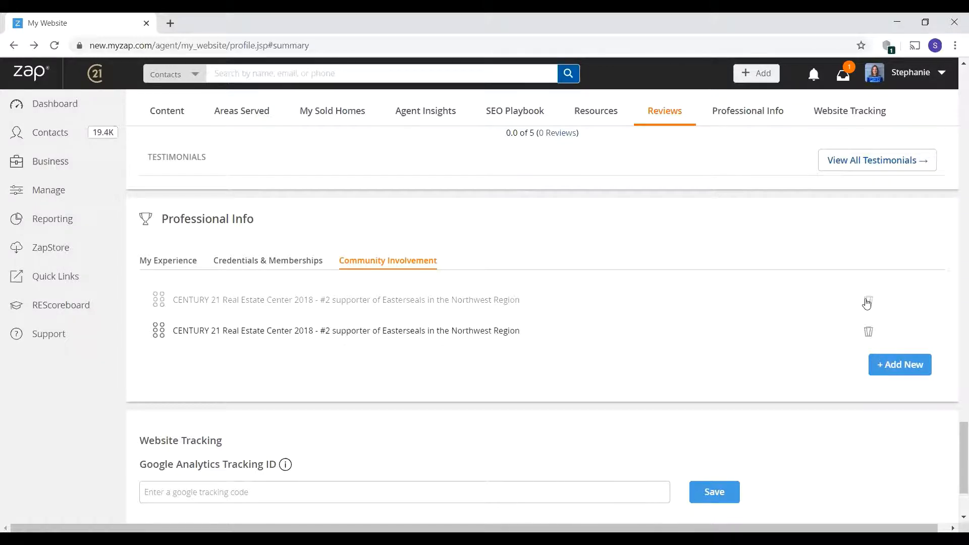
scroll(720, 307, down, 3)
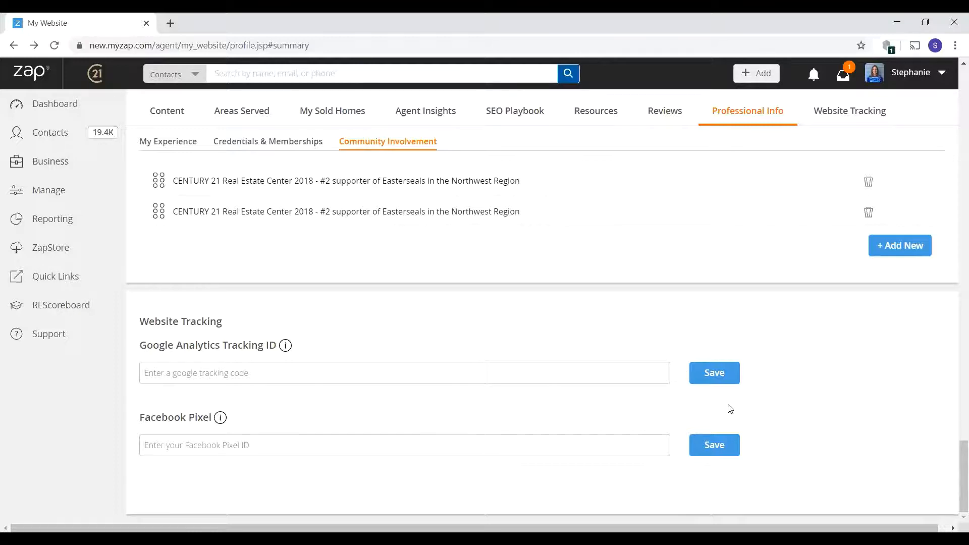
- Scroll to the top of My Website and open View My Website in a new tab
scroll(729, 399, up, 5)
scroll(728, 401, up, 15)
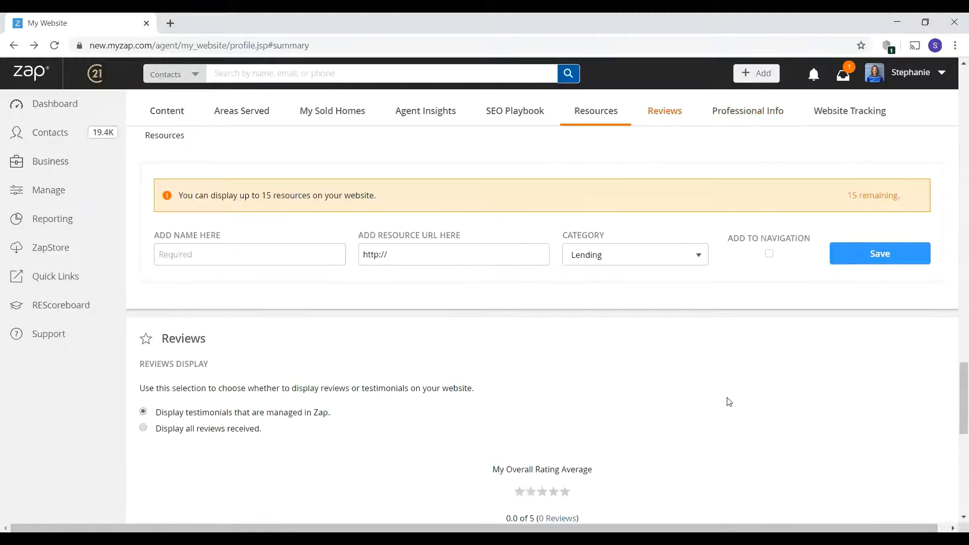
scroll(728, 397, up, 10)
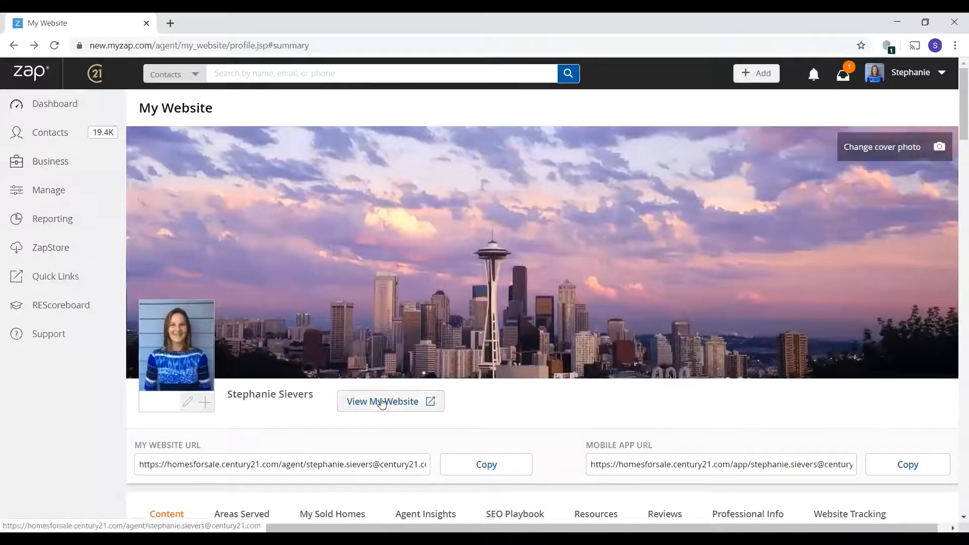
click(382, 402)
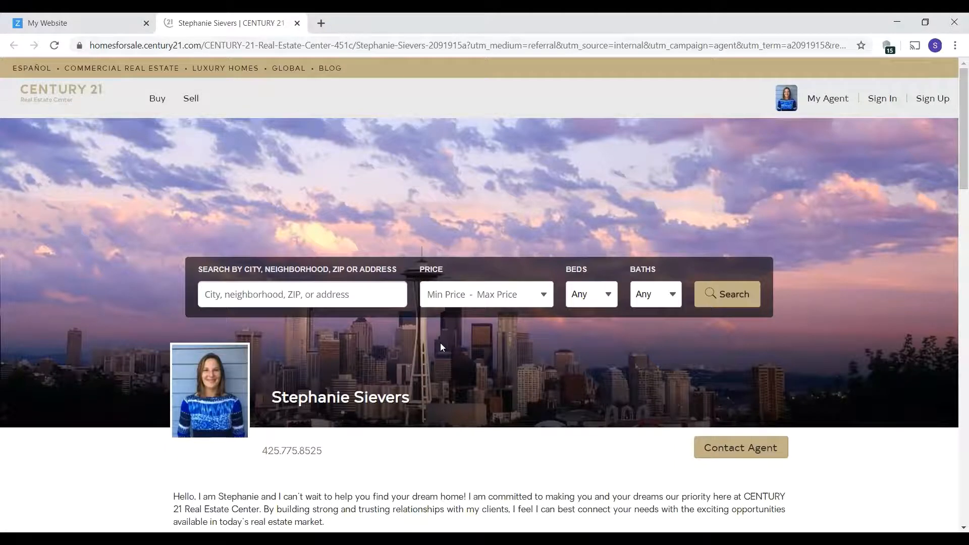
scroll(440, 343, down, 1)
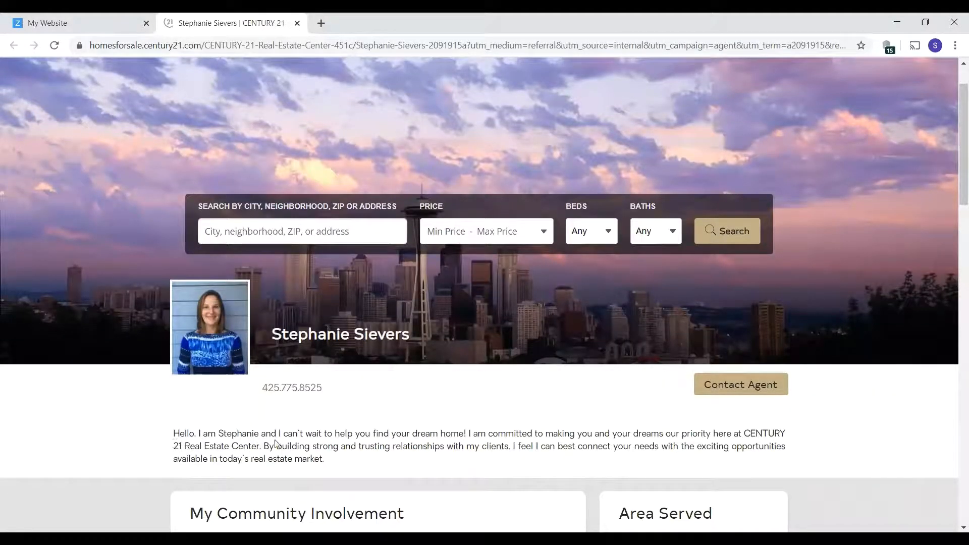
scroll(454, 459, down, 1)
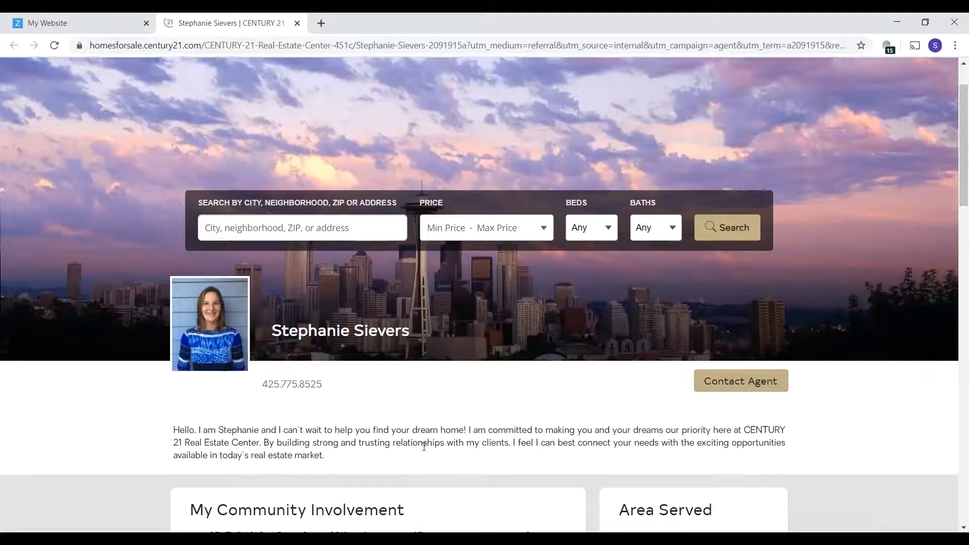
scroll(608, 413, down, 2)
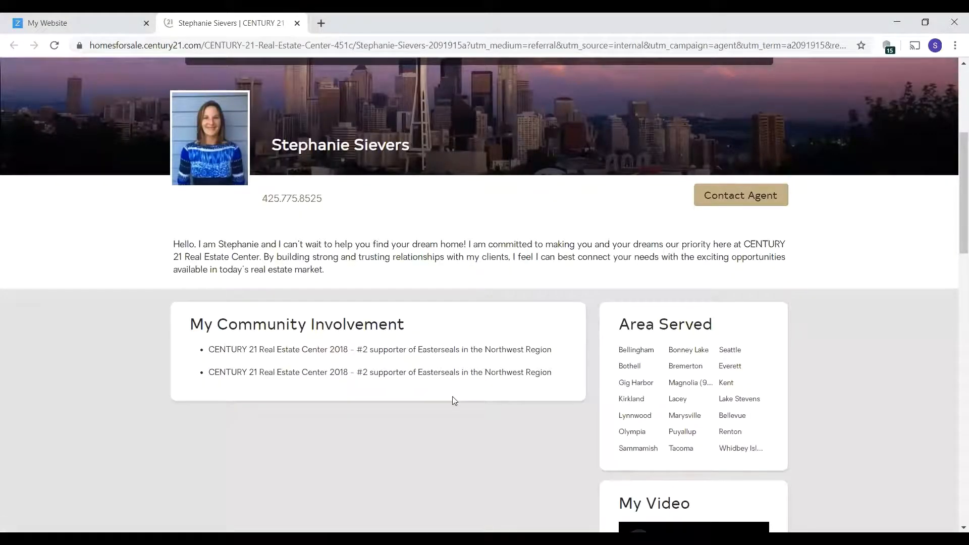
scroll(452, 399, down, 3)
scroll(515, 429, down, 2)
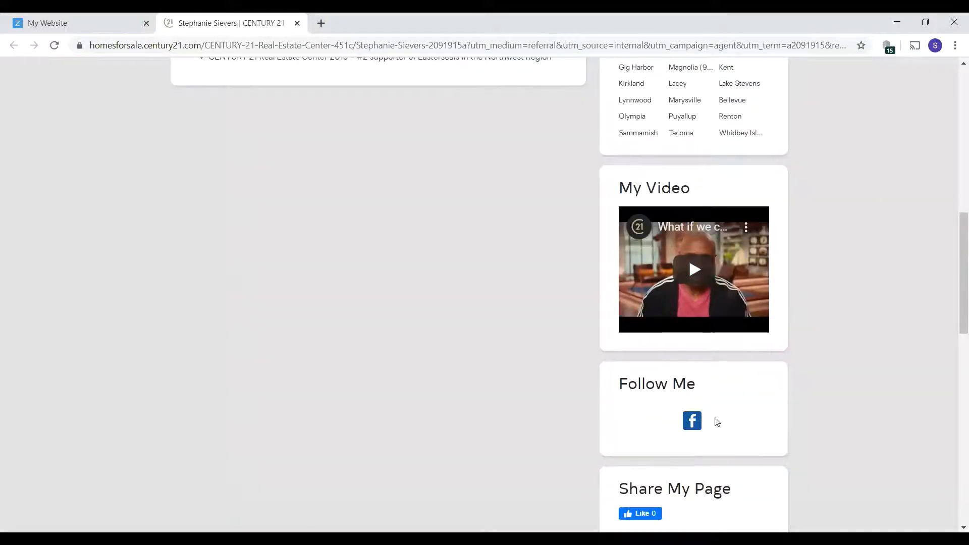
scroll(526, 419, down, 6)
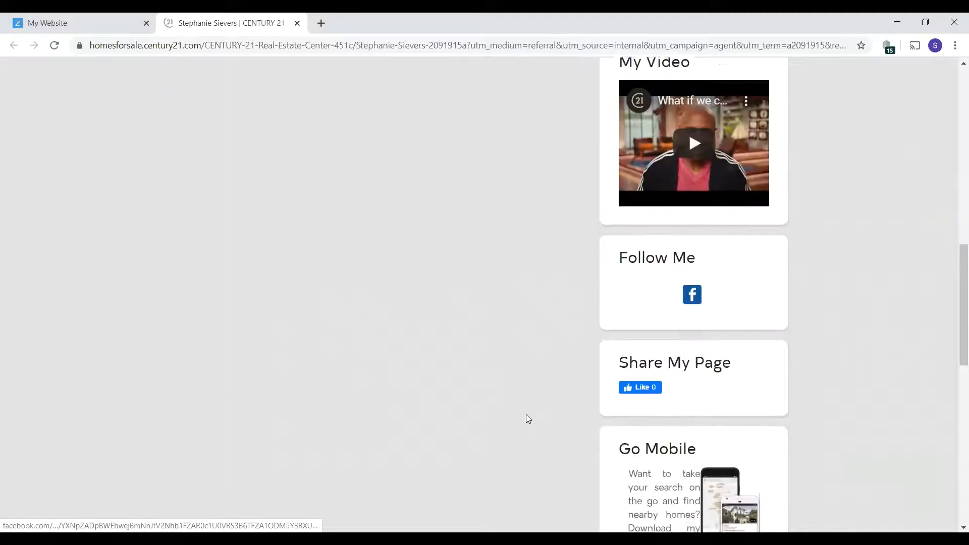
scroll(526, 418, up, 10)
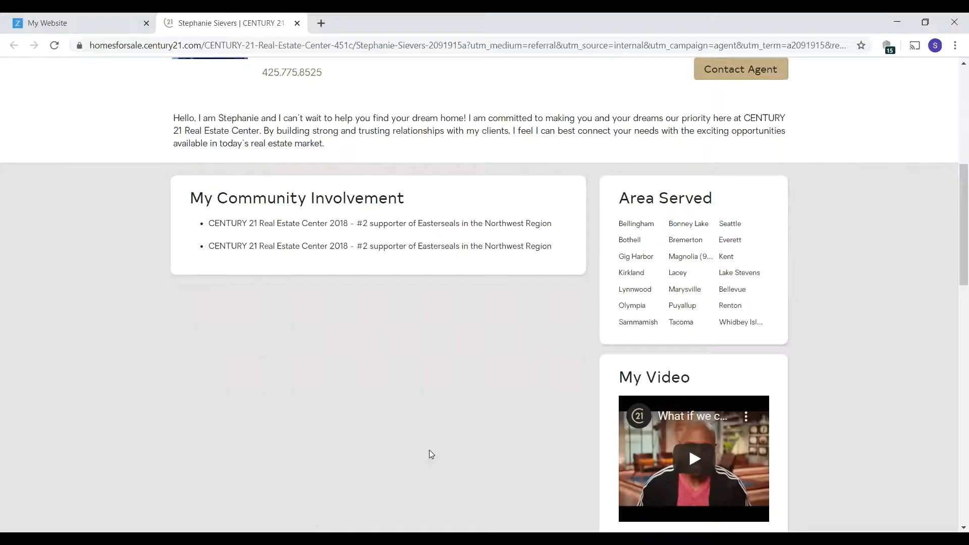
scroll(429, 453, up, 4)
scroll(429, 452, up, 3)
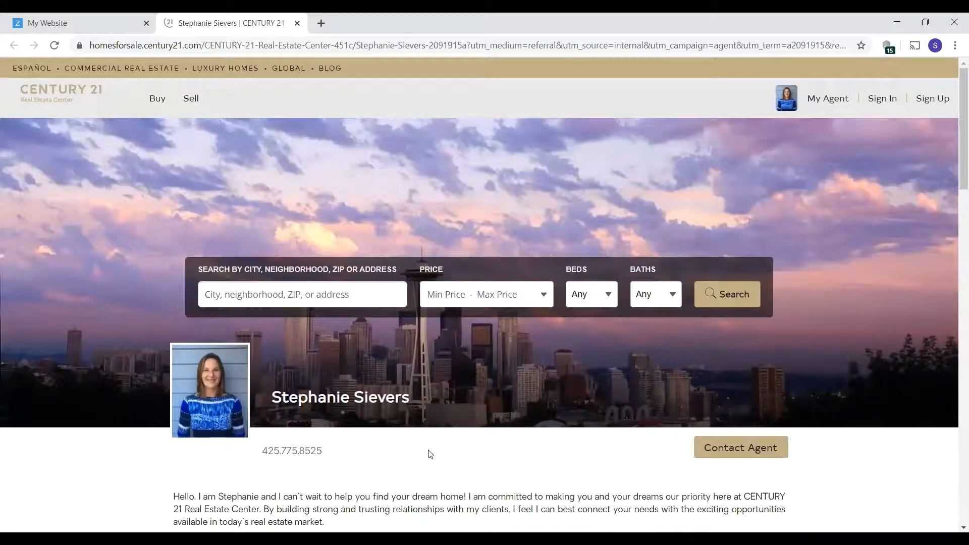
- Close the CENTURY 21 tab and go to the Blog page showing 0 posts and 0 drafts
click(297, 24)
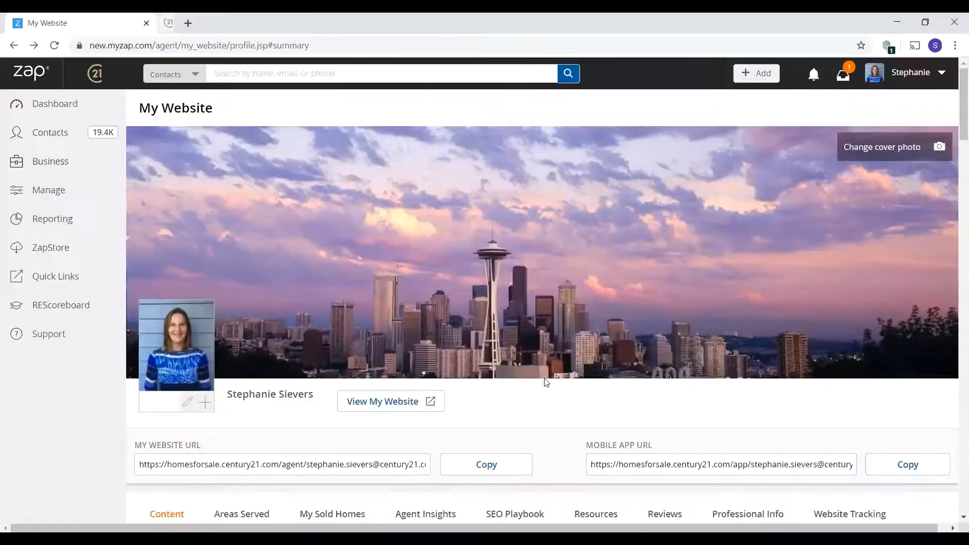
click(906, 83)
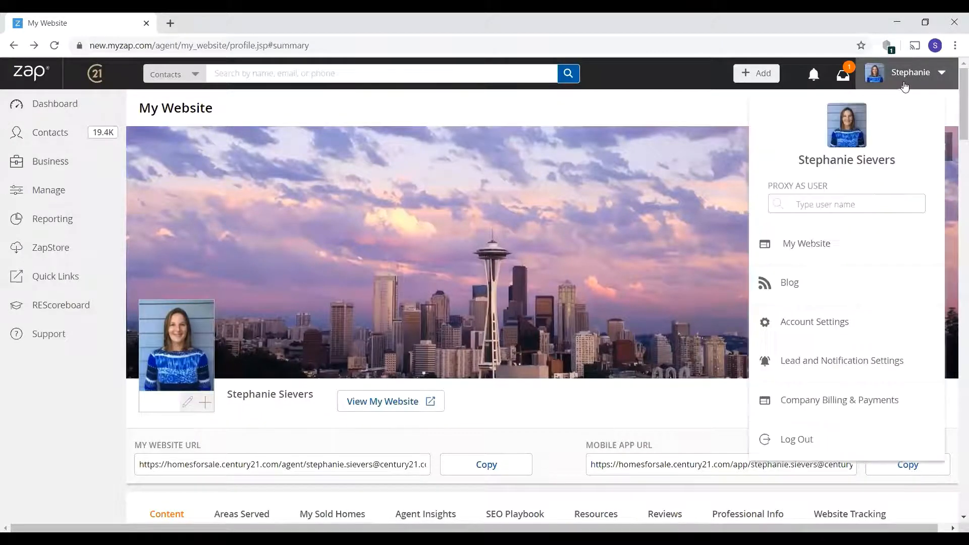
click(789, 284)
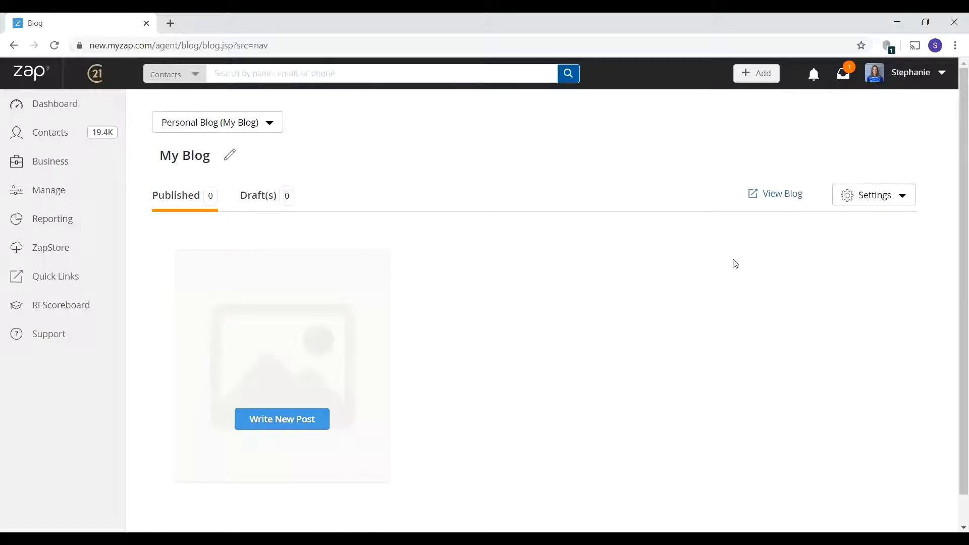
click(905, 76)
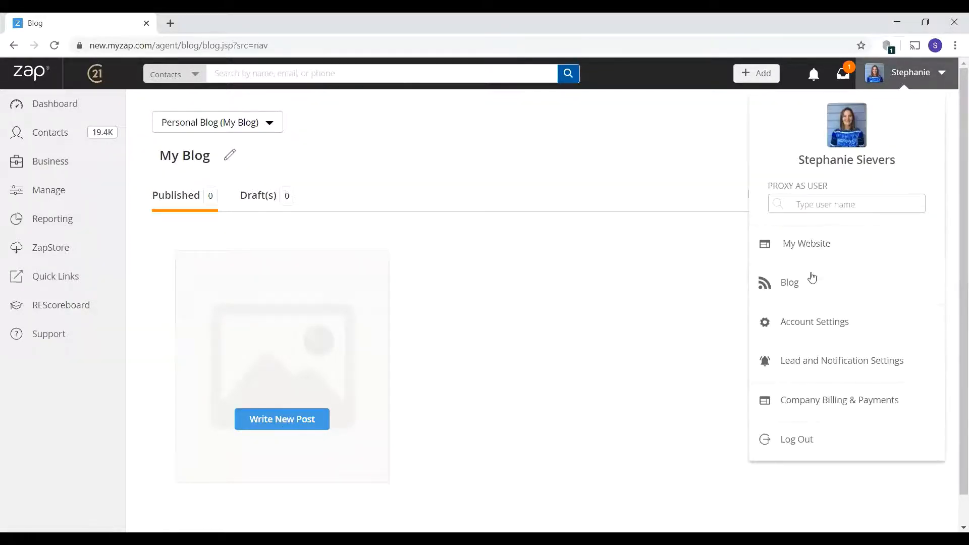
- Open Account Settings and select the CENTURY 21 Real Estate Center email signature line
click(813, 323)
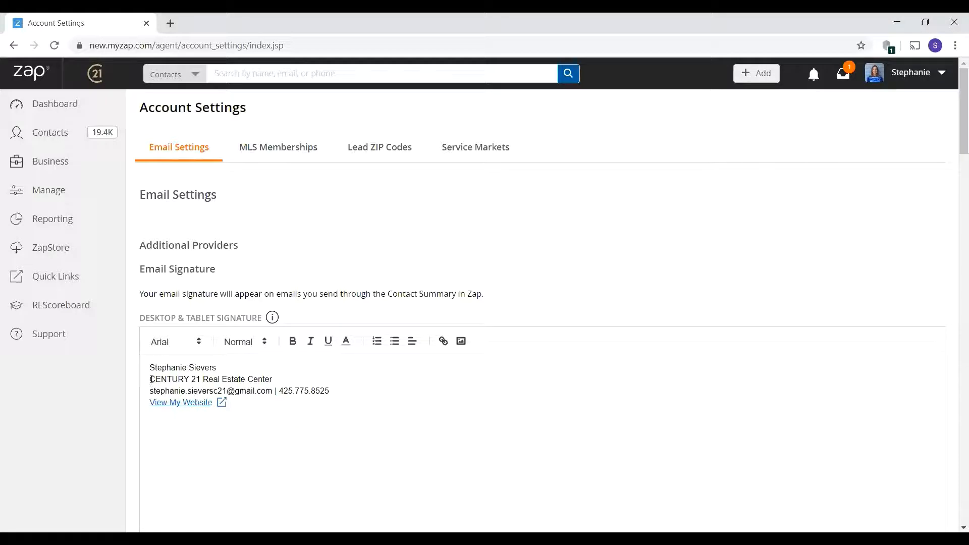
drag(151, 379, 303, 381)
click(305, 381)
- Review the MLS Memberships, Lead ZIP Codes and Service Markets sections
scroll(363, 438, down, 9)
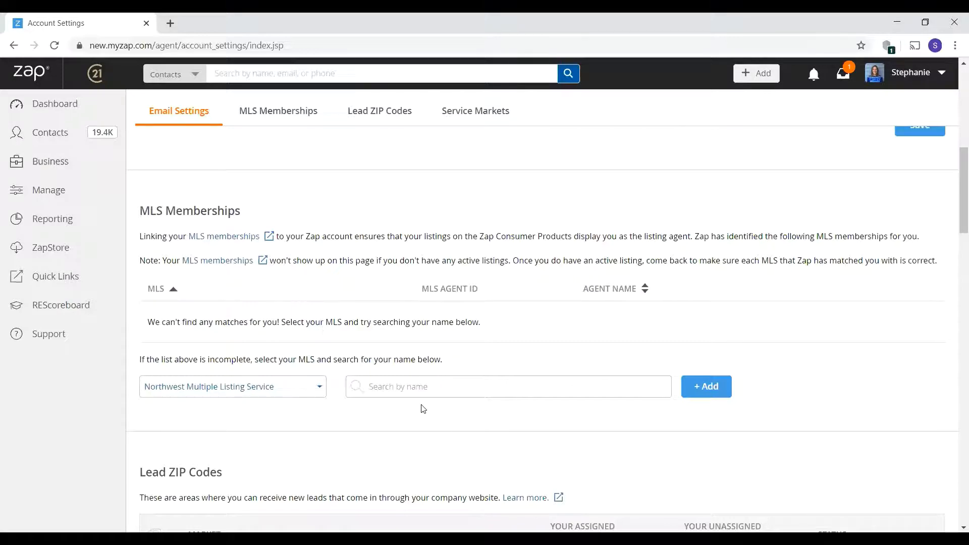
click(415, 388)
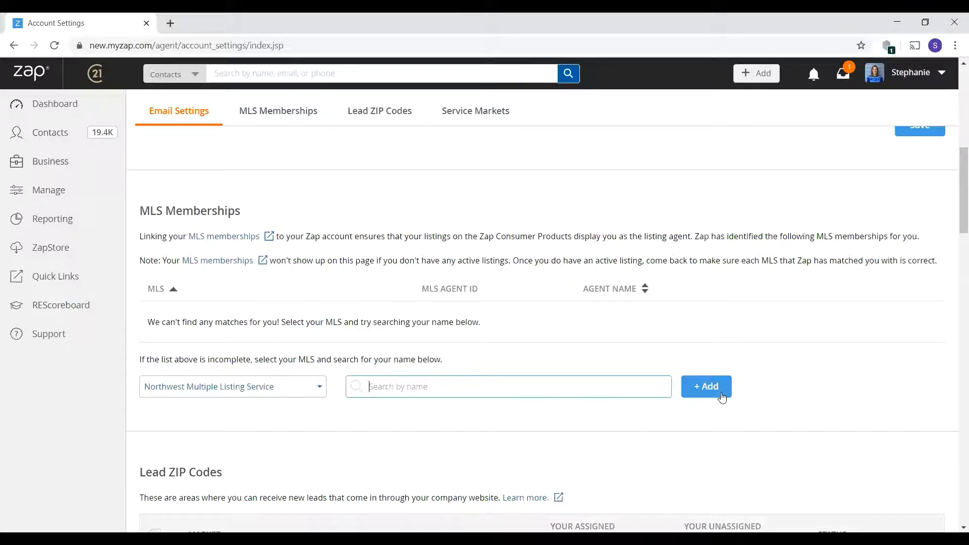
scroll(479, 381, down, 5)
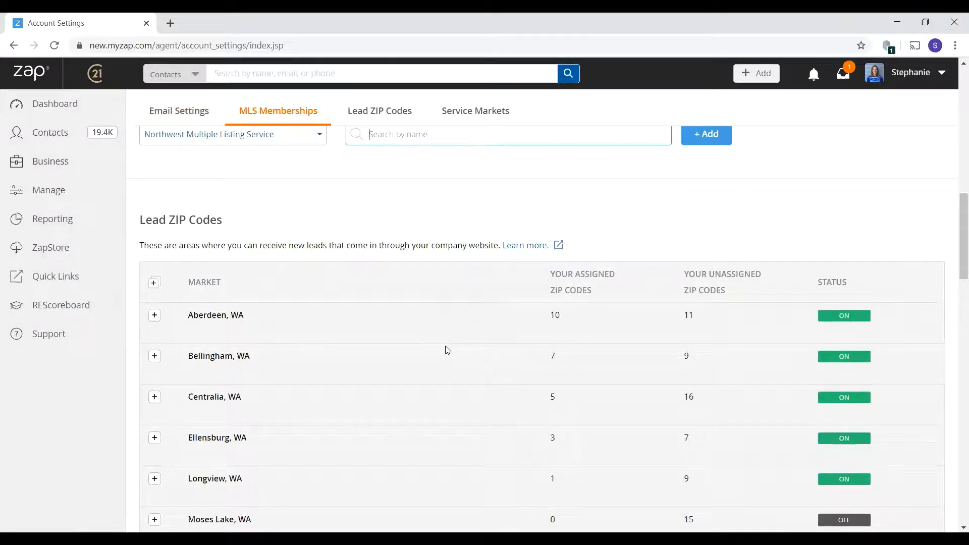
scroll(447, 350, down, 11)
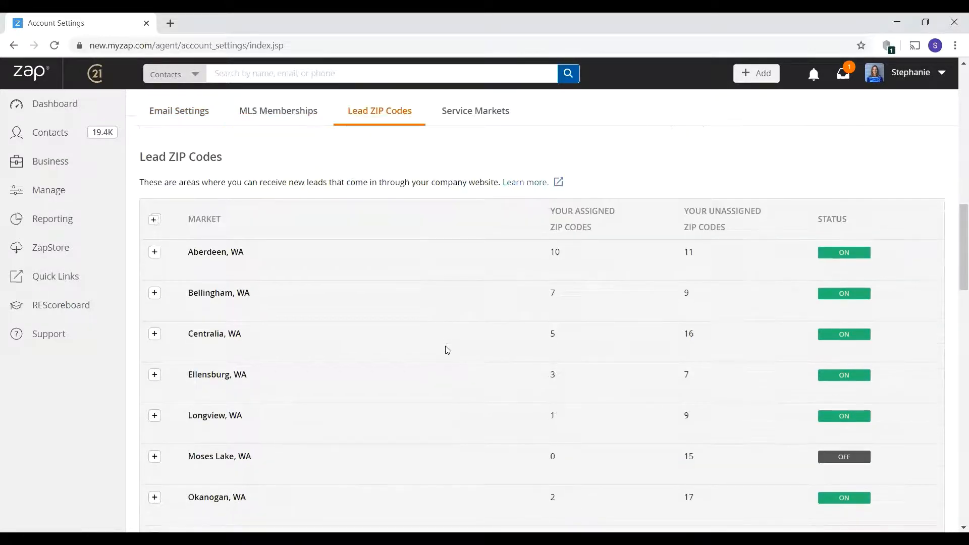
scroll(447, 350, down, 5)
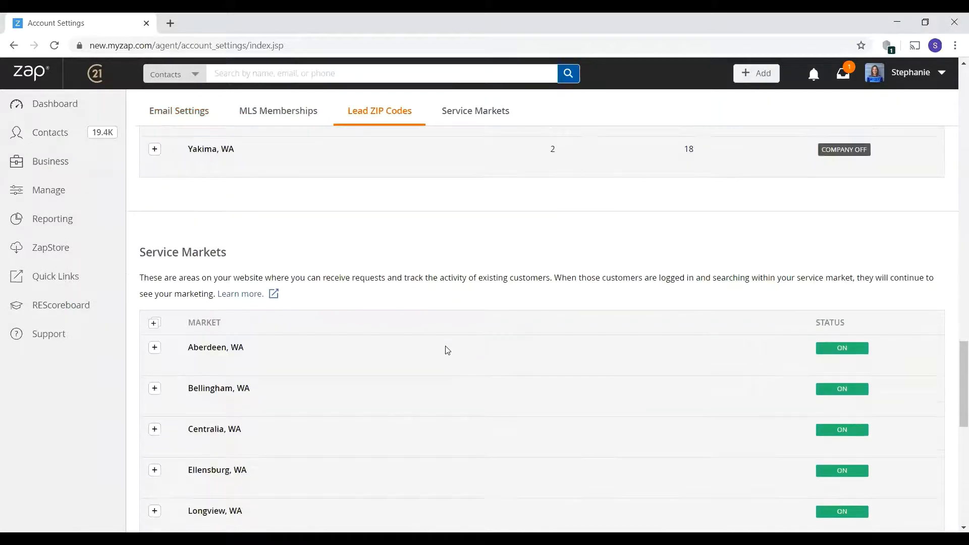
scroll(447, 349, down, 3)
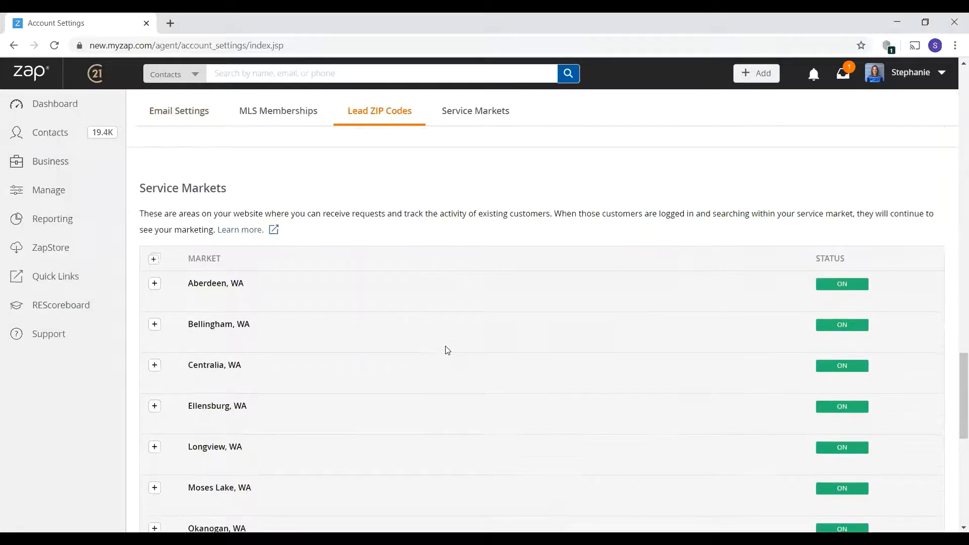
scroll(447, 350, up, 15)
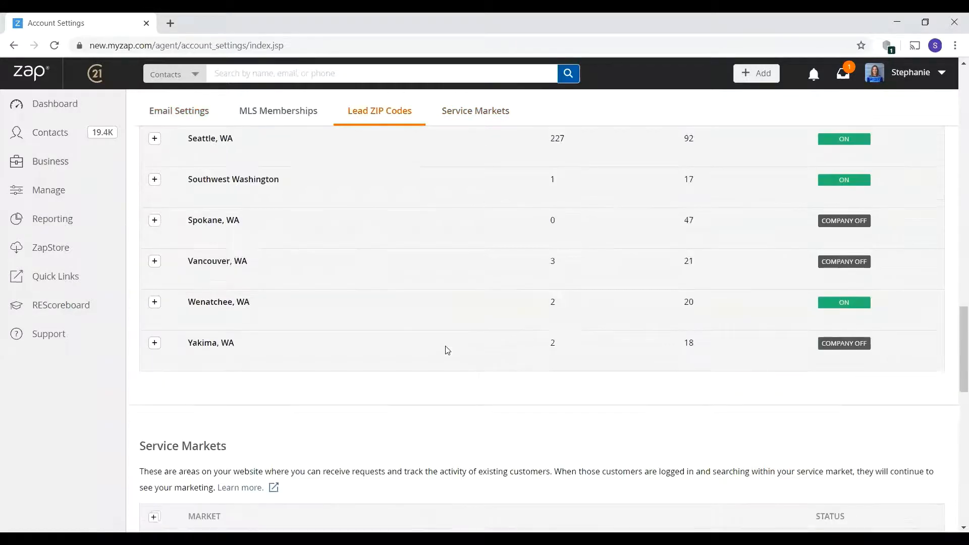
scroll(448, 343, up, 4)
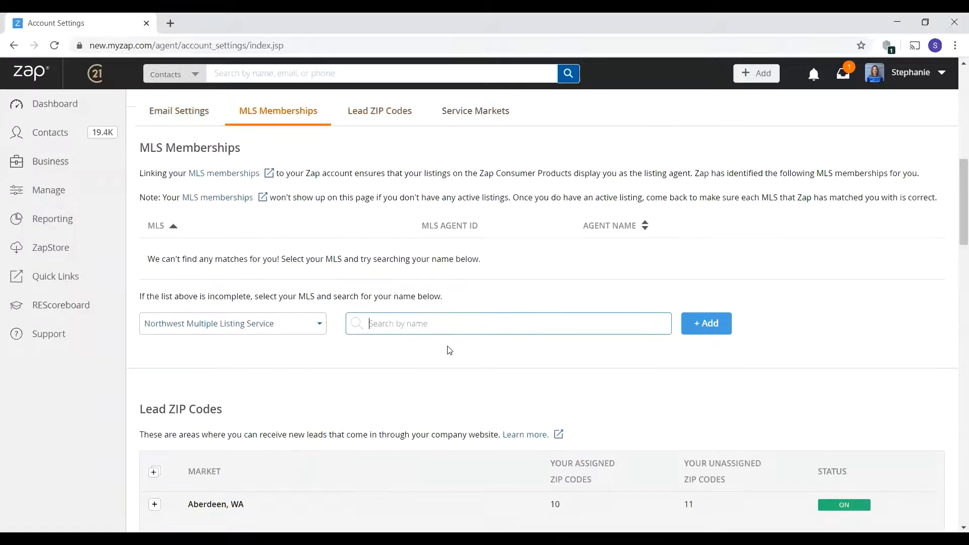
scroll(449, 343, up, 10)
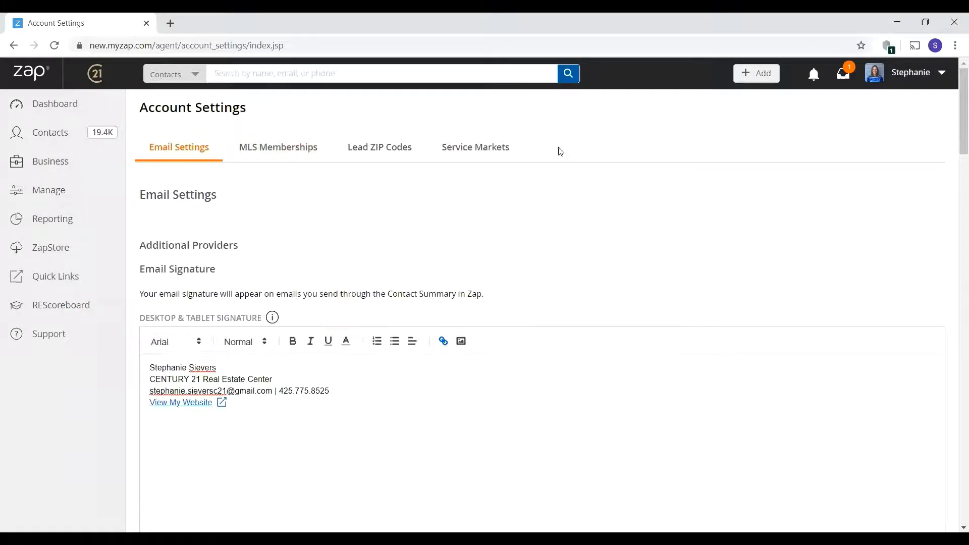
click(913, 80)
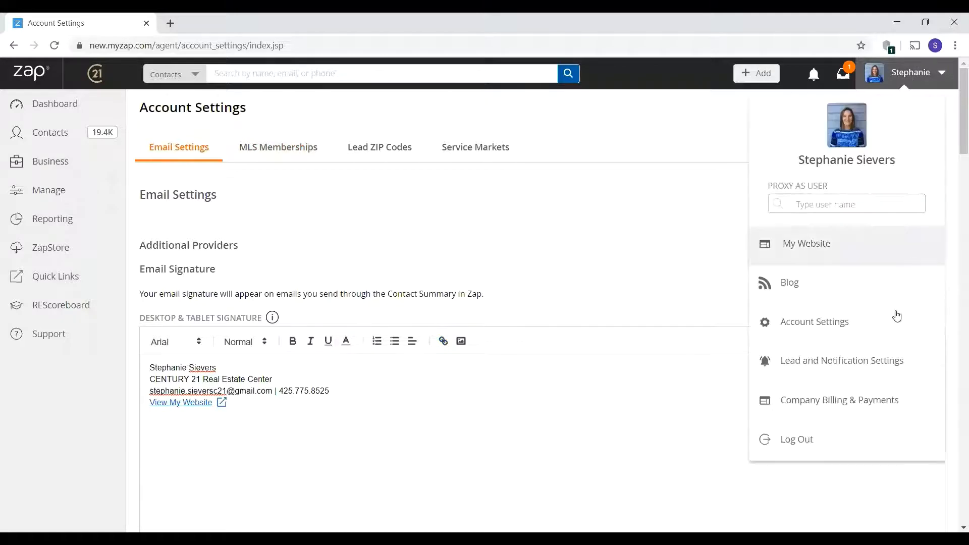
click(848, 365)
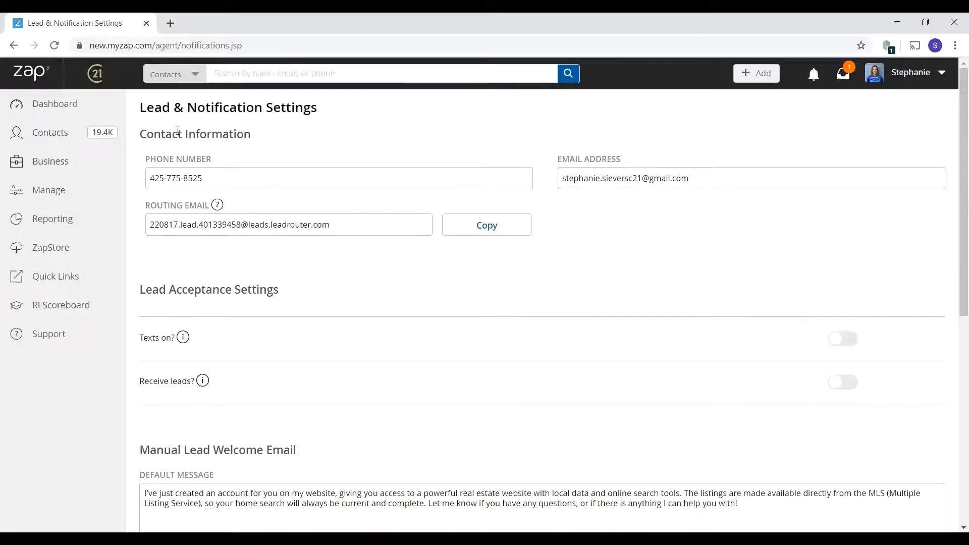
click(222, 179)
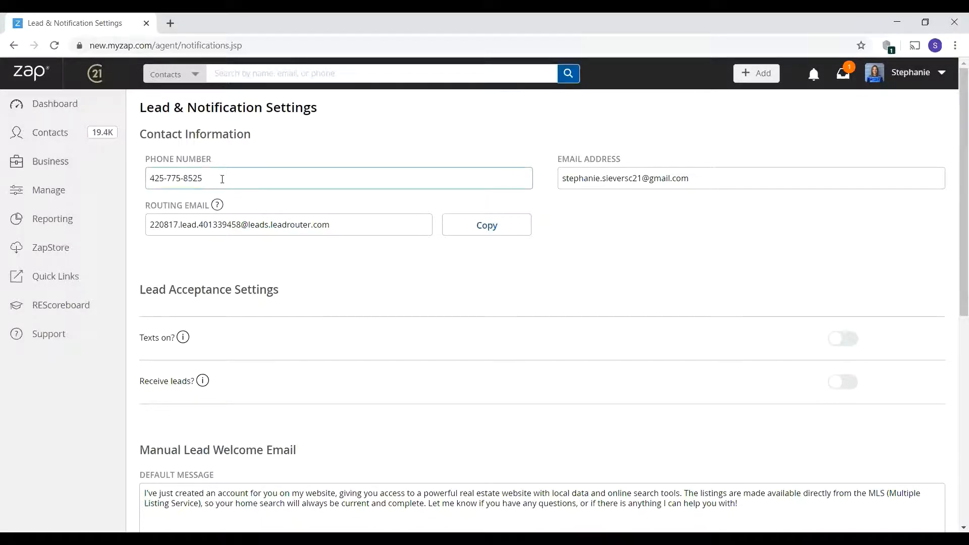
click(728, 183)
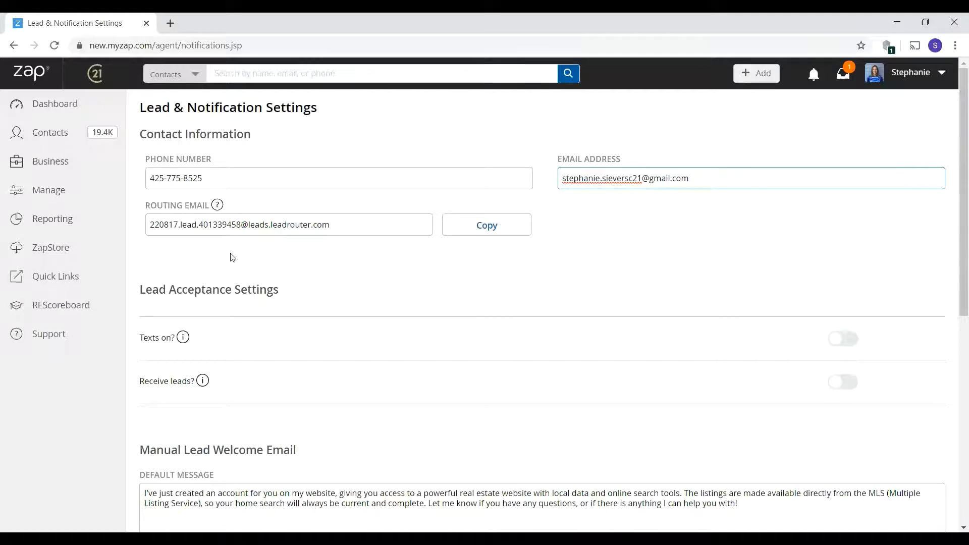
scroll(202, 248, down, 1)
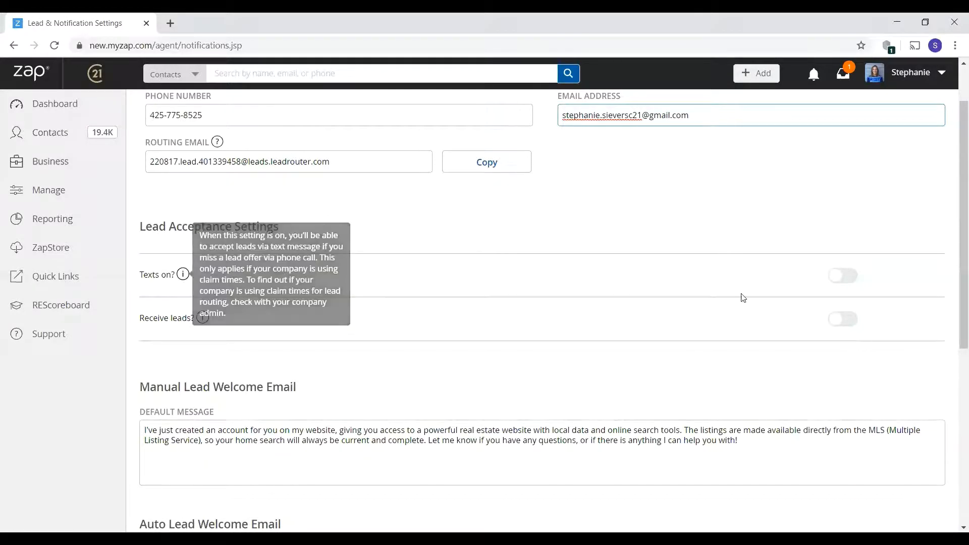
click(850, 281)
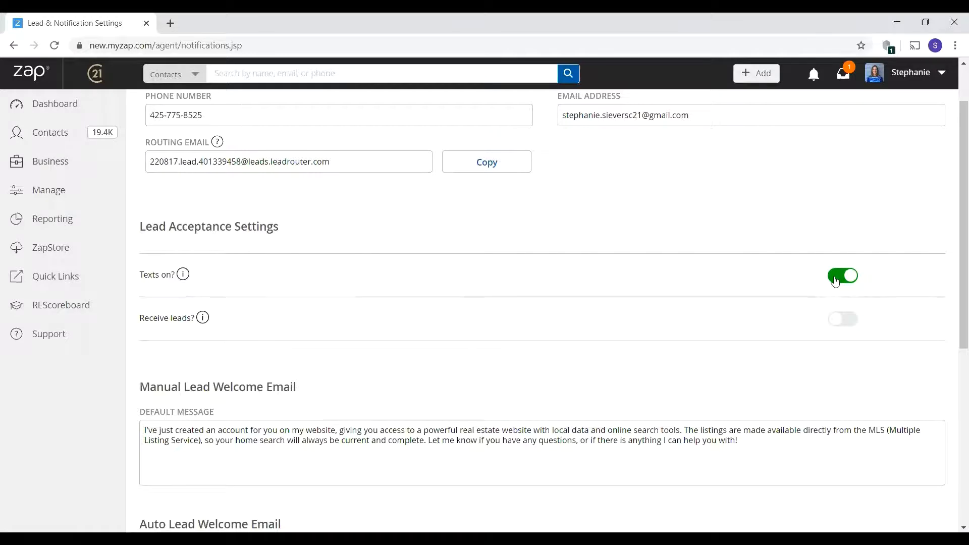
click(835, 281)
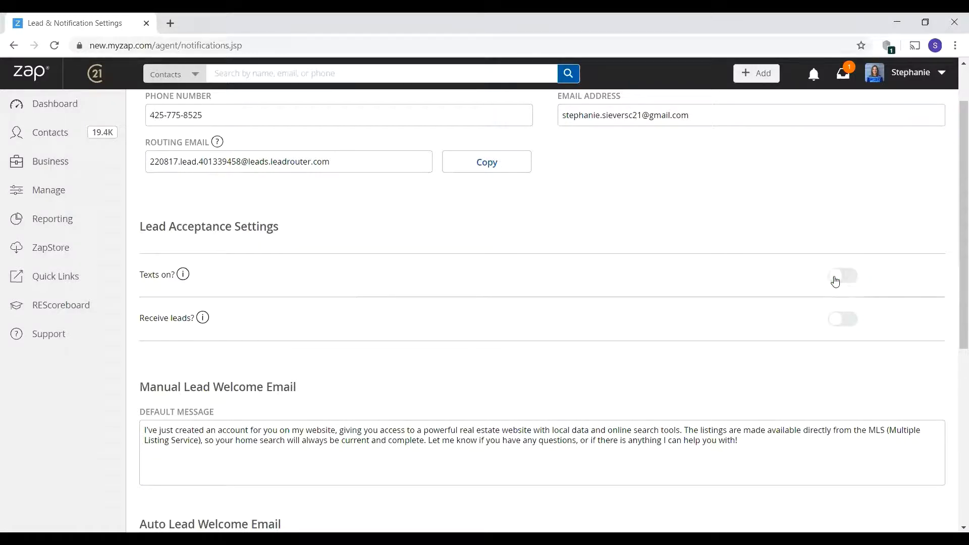
click(850, 323)
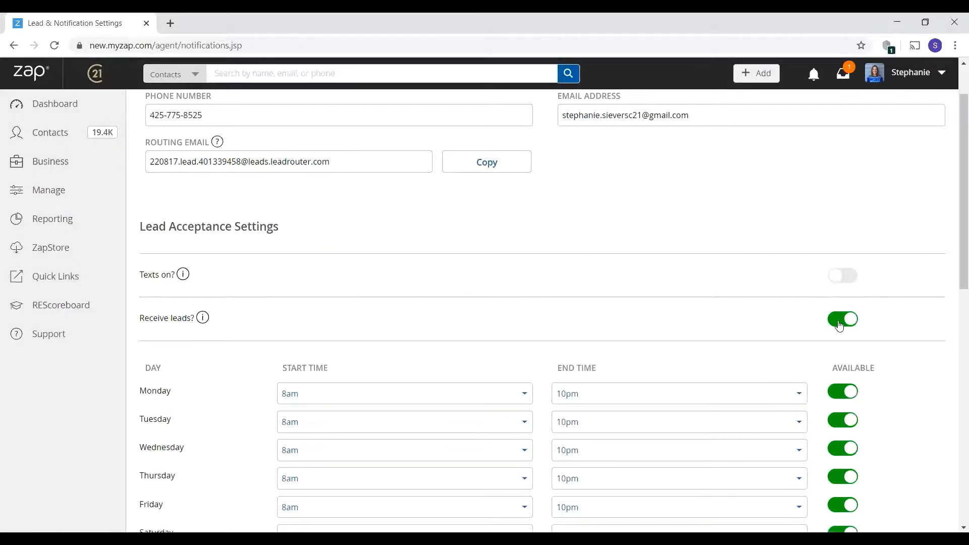
click(840, 325)
click(842, 322)
scroll(698, 304, down, 1)
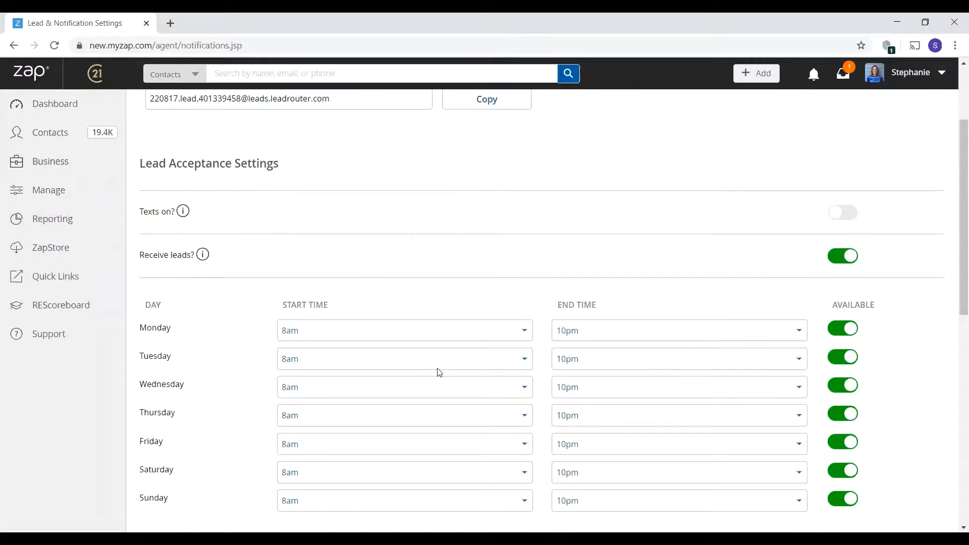
click(834, 502)
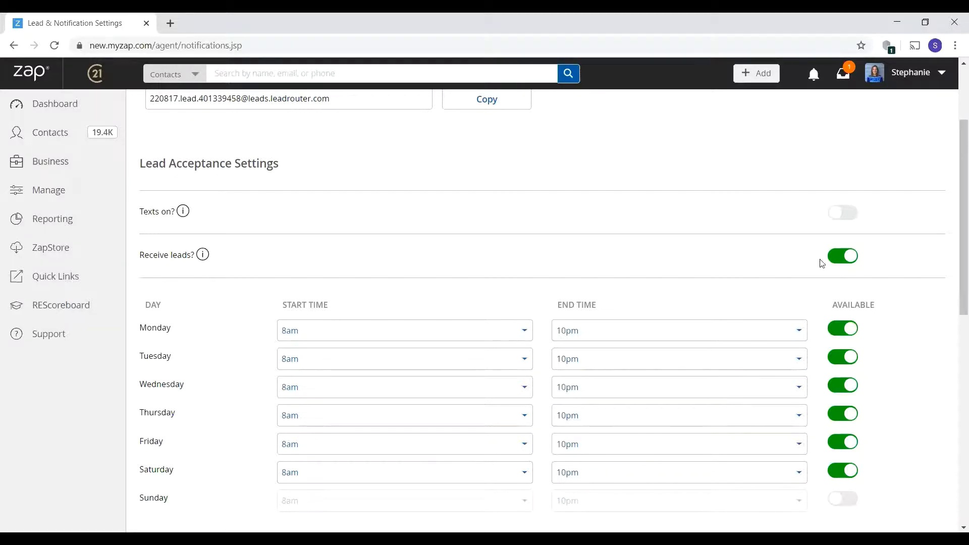
click(842, 257)
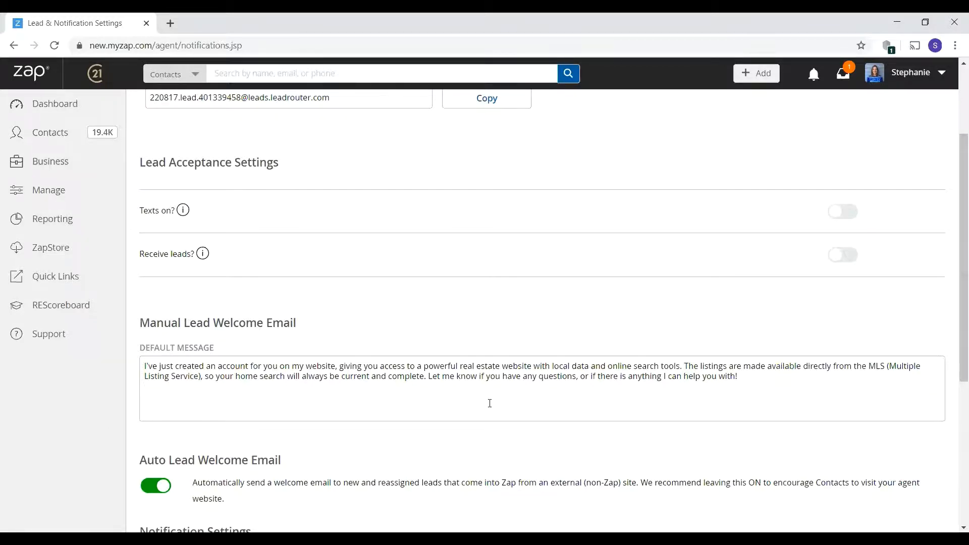
scroll(493, 395, down, 5)
scroll(475, 373, down, 1)
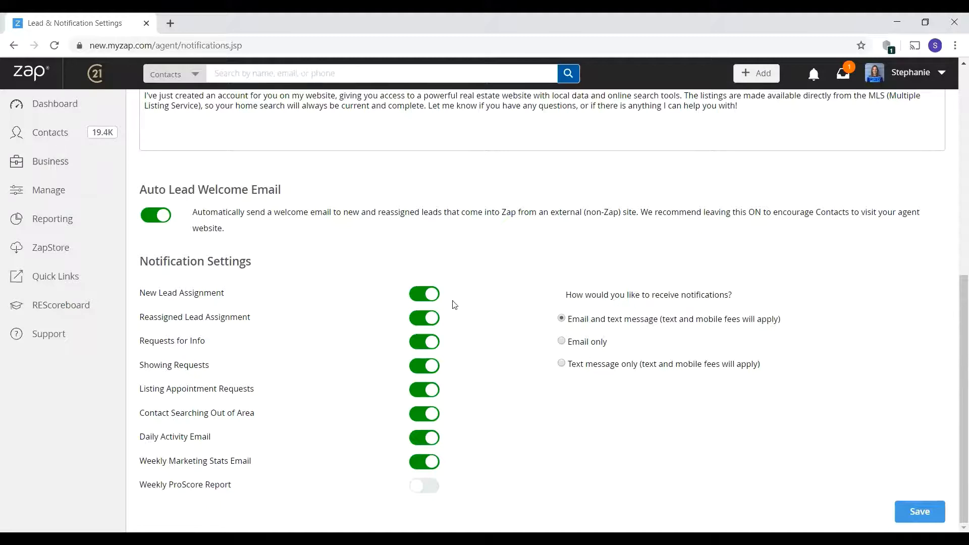
click(418, 304)
click(419, 318)
drag(145, 461, 237, 490)
click(376, 475)
click(417, 467)
click(428, 468)
- Save the lead and notification settings
click(913, 514)
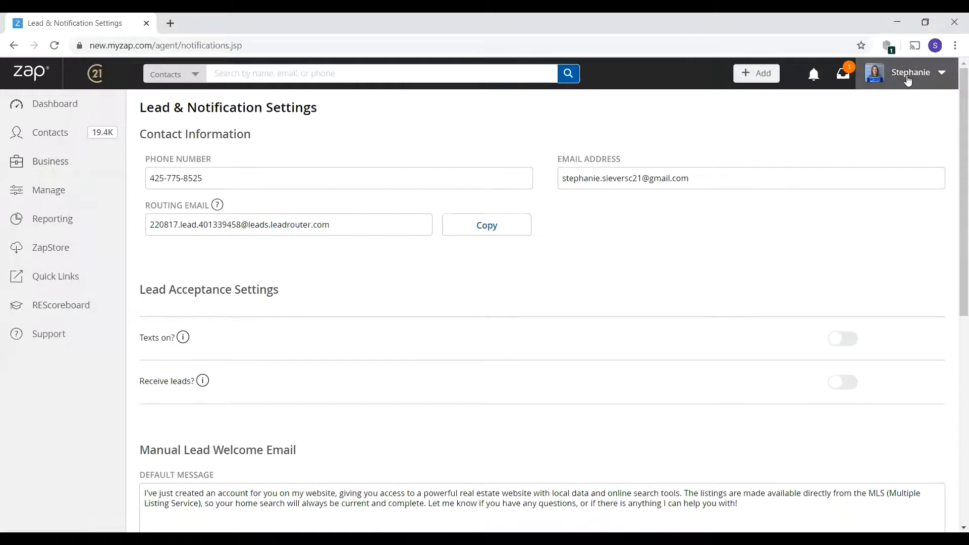
click(908, 76)
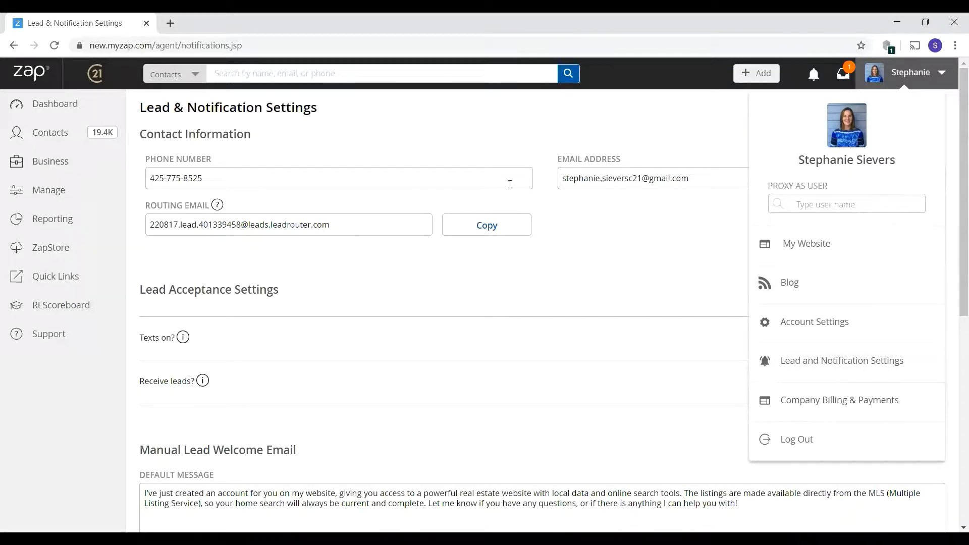
click(682, 407)
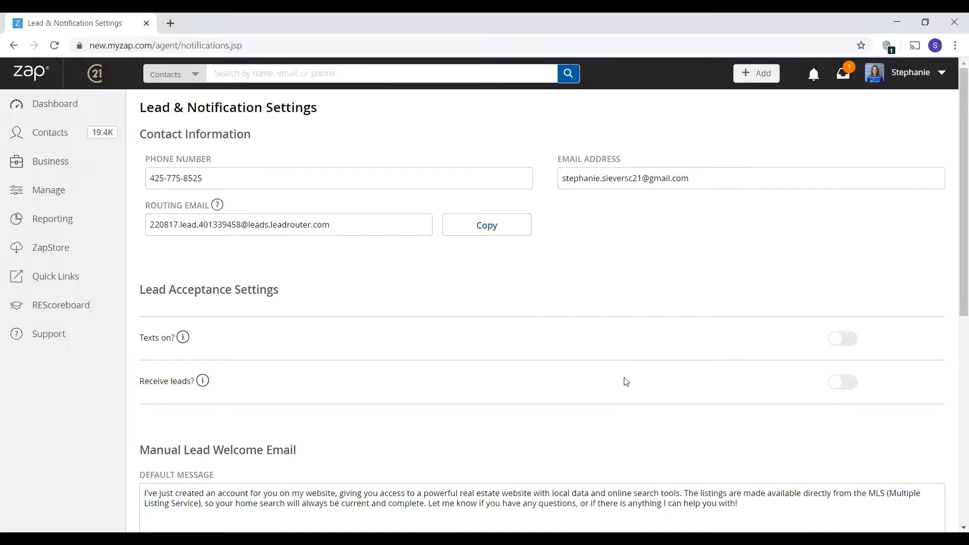
- Visit the My Website profile page from the account menu, then return to the Dashboard
click(908, 72)
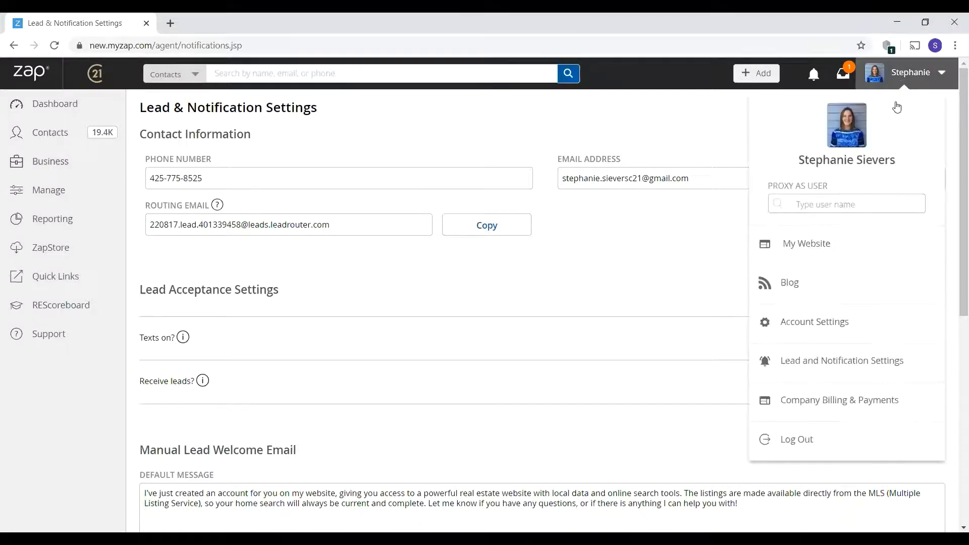
click(808, 254)
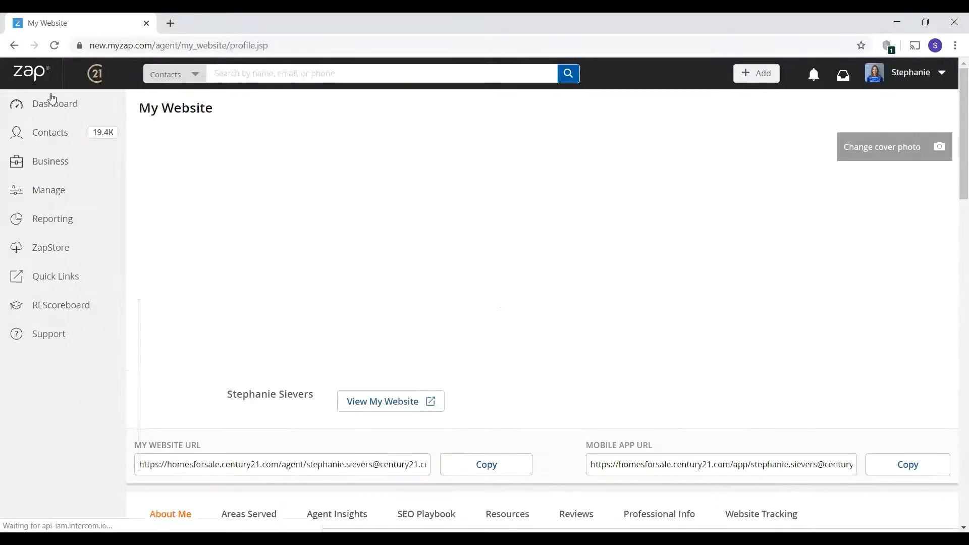
click(53, 104)
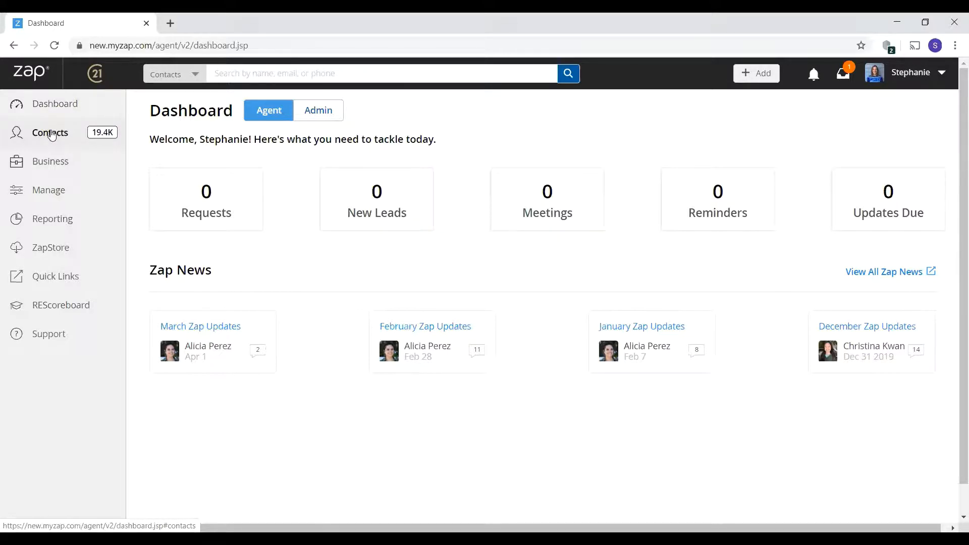
click(55, 195)
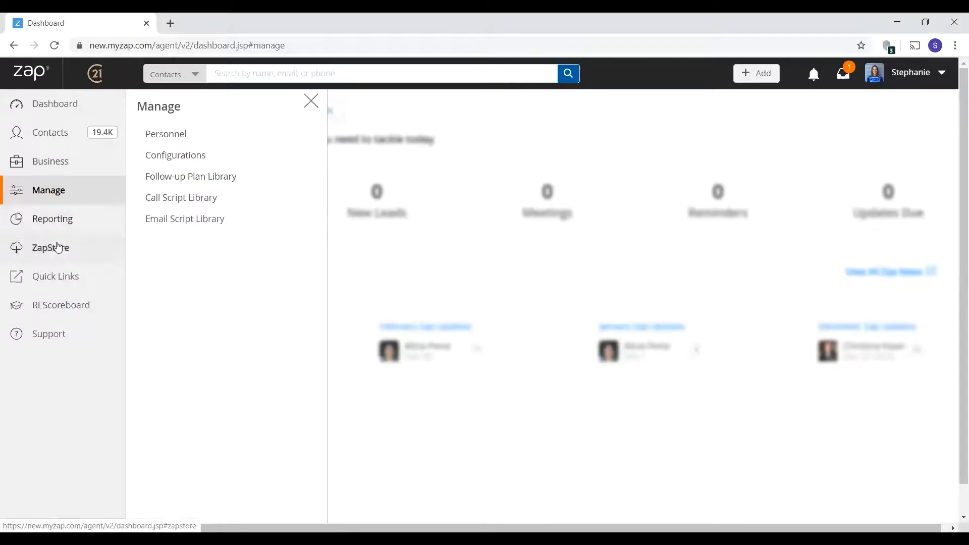
click(57, 335)
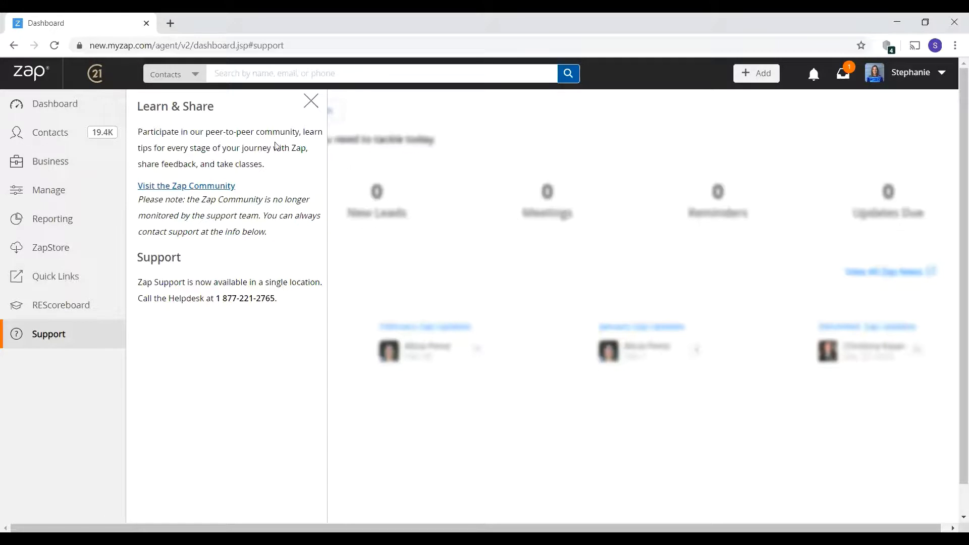
click(311, 101)
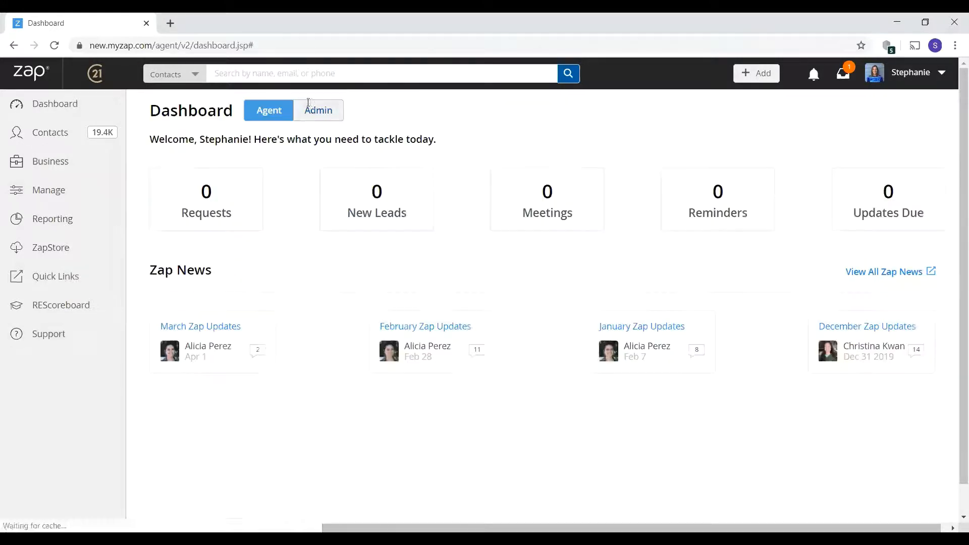
- From the Contacts list, start a new Single Contact via New Contact
click(56, 141)
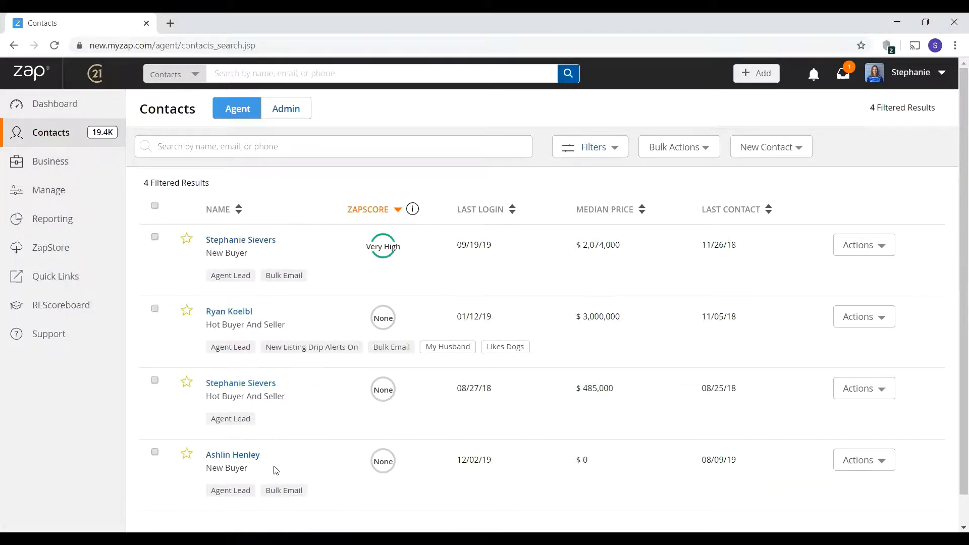
click(750, 155)
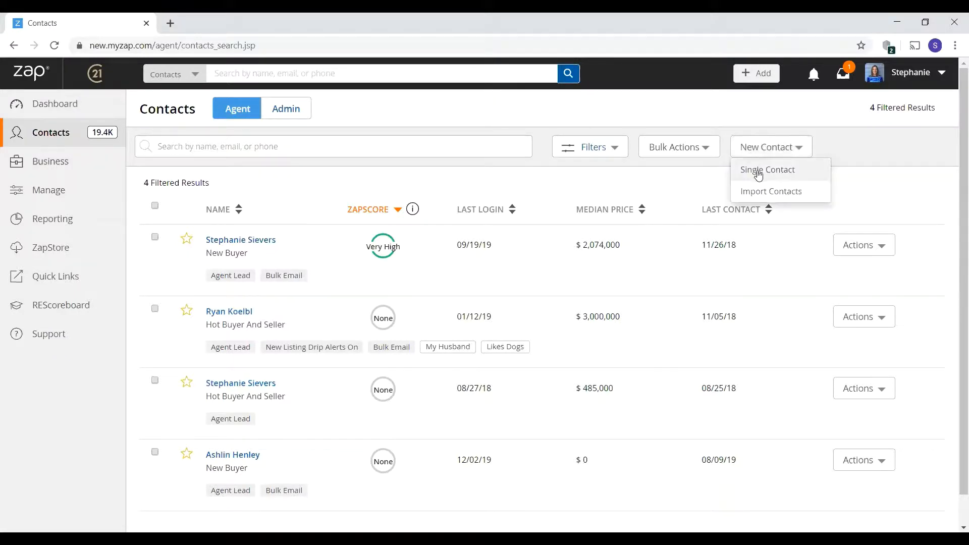
click(758, 173)
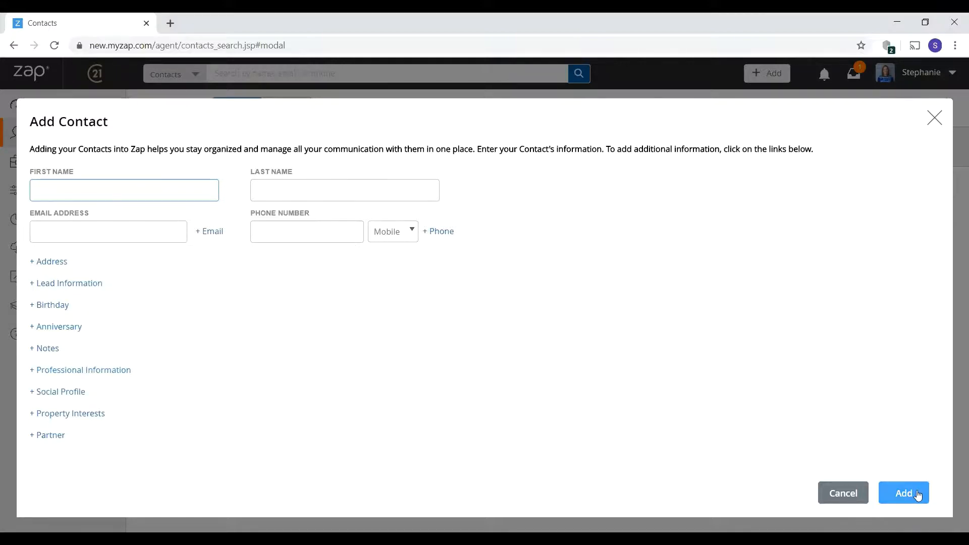
- Cancel the empty Add Contact form to return to the 4-contact list
click(828, 492)
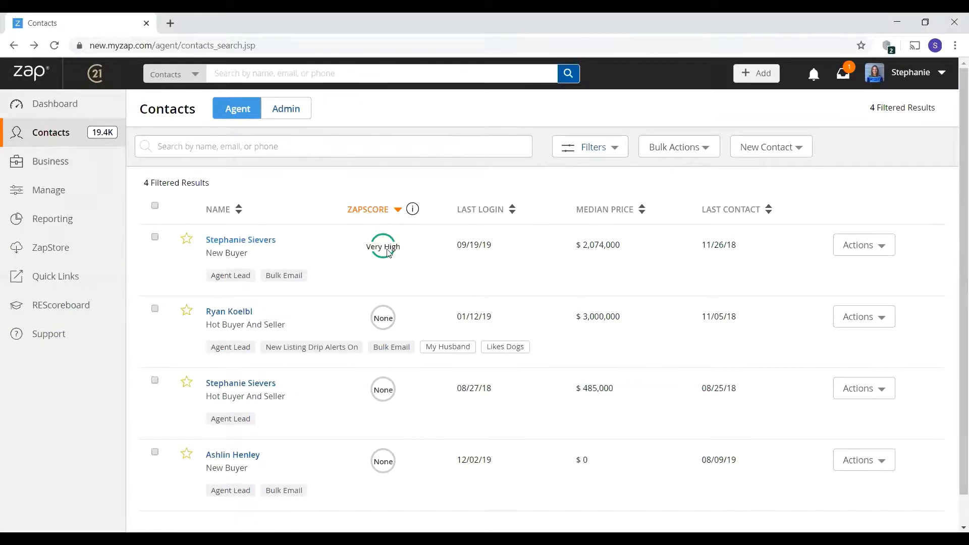
- Review the Bulk Actions list, then show the Contact Details, Campaigns and Median Price filters
mouse_move(387, 243)
click(668, 151)
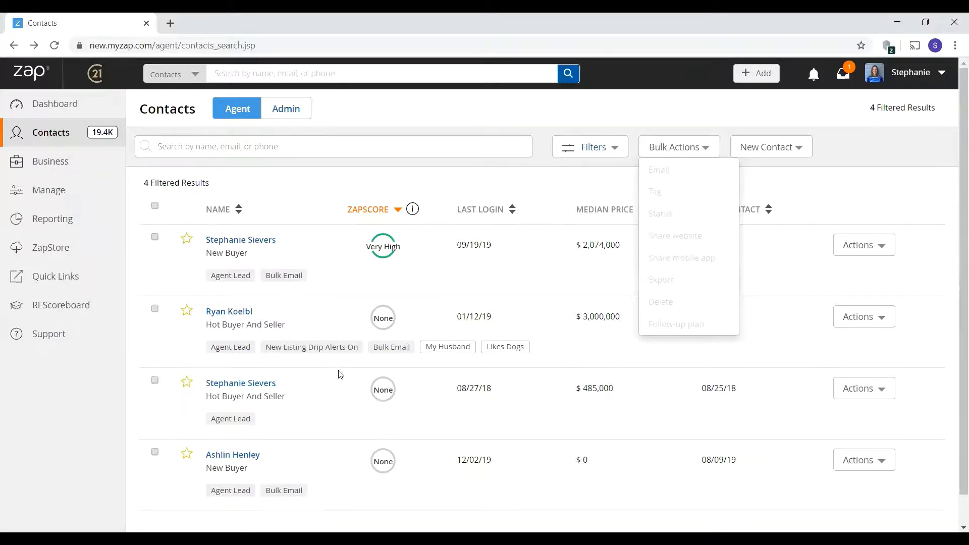
click(353, 370)
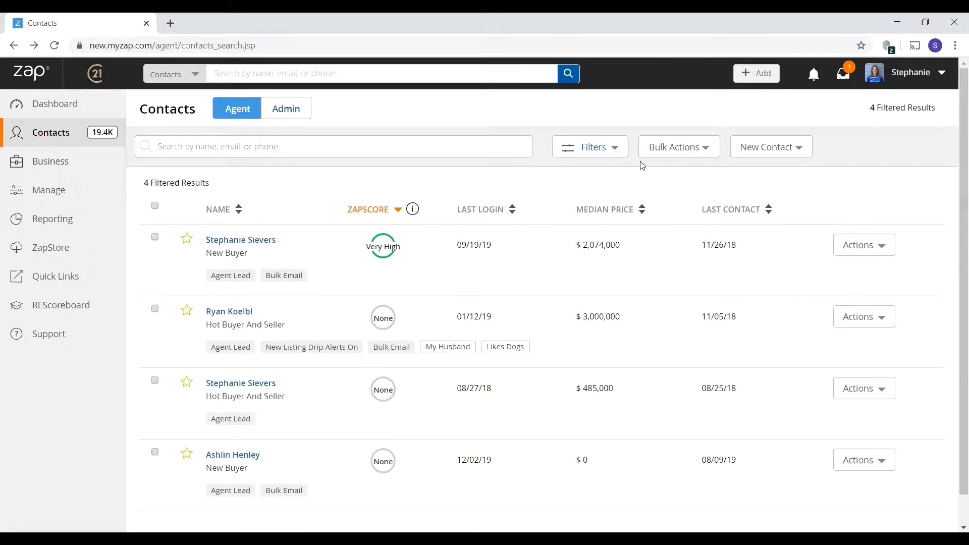
click(612, 153)
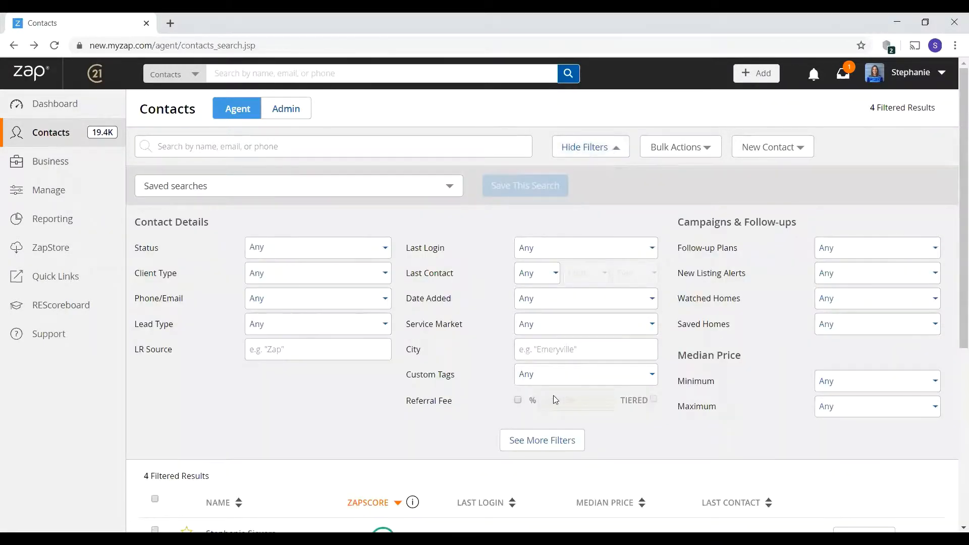
- Check the Custom Tags choices without picking one, then hide the filters
click(553, 374)
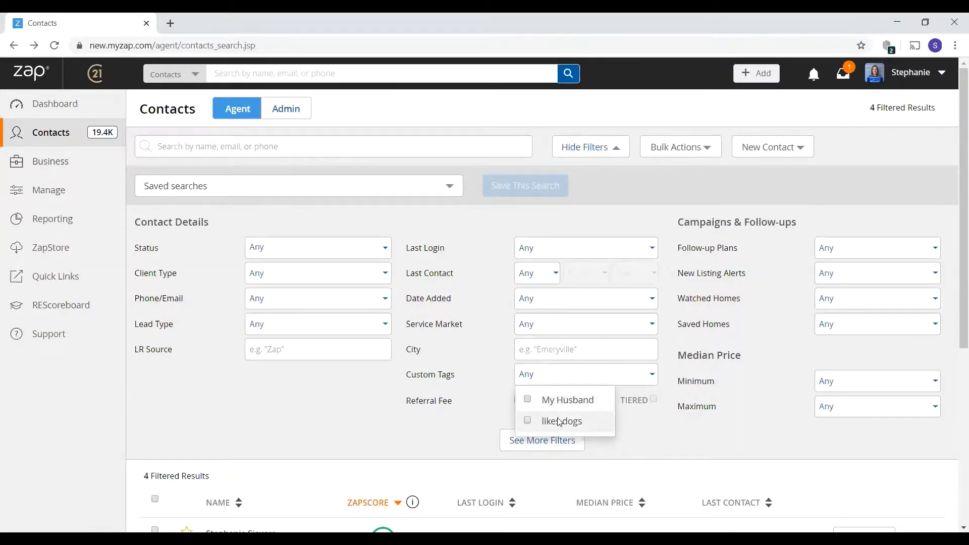
click(336, 419)
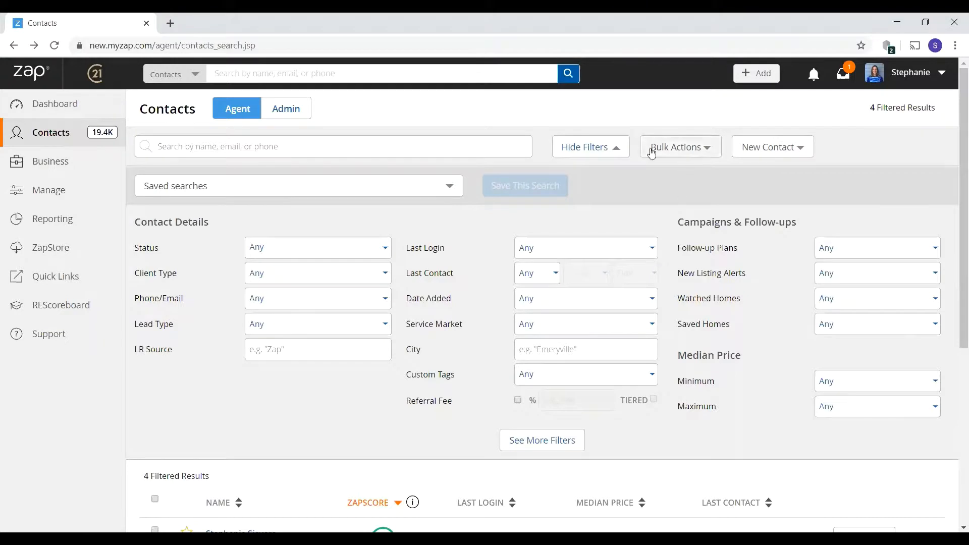
click(613, 150)
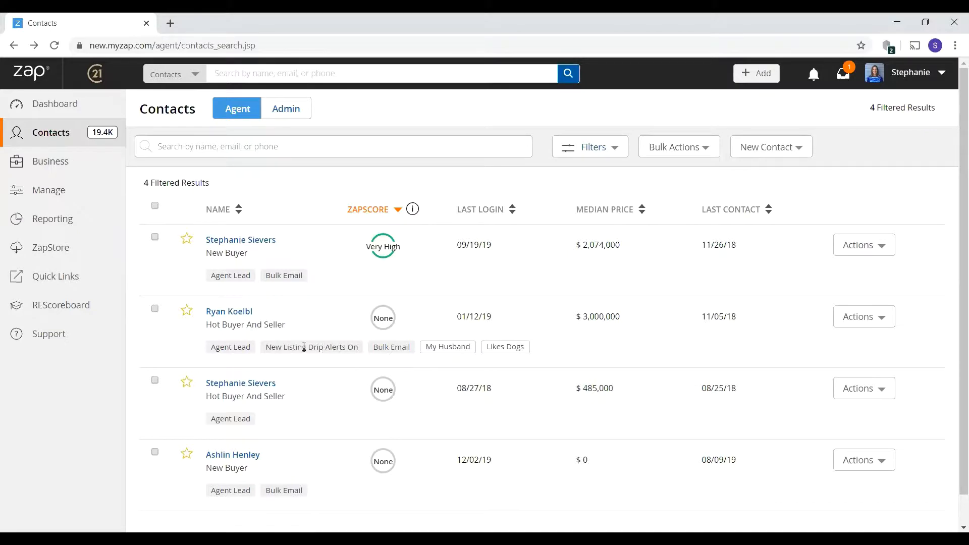
- Open the Likes Dogs contact's profile and scroll down to its empty Follow-up Plan section
click(858, 246)
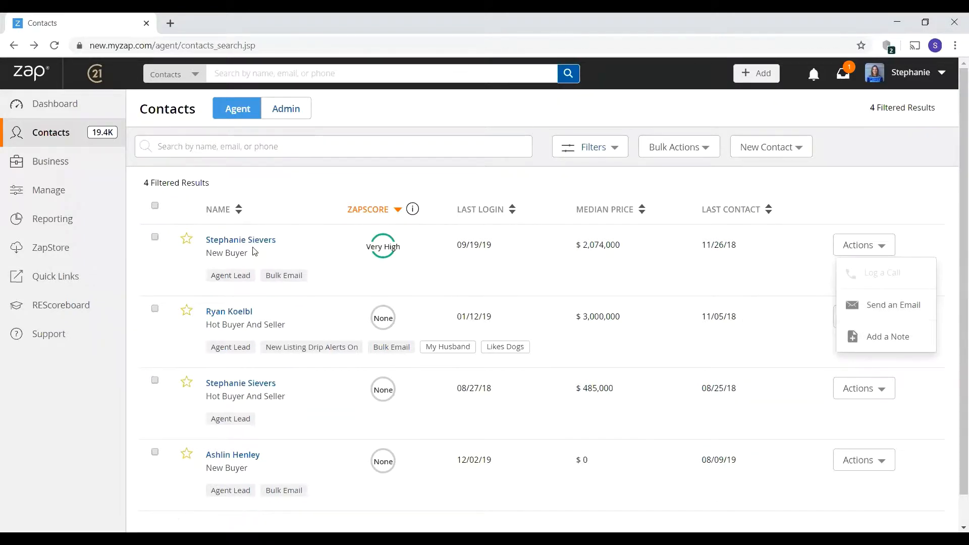
click(233, 314)
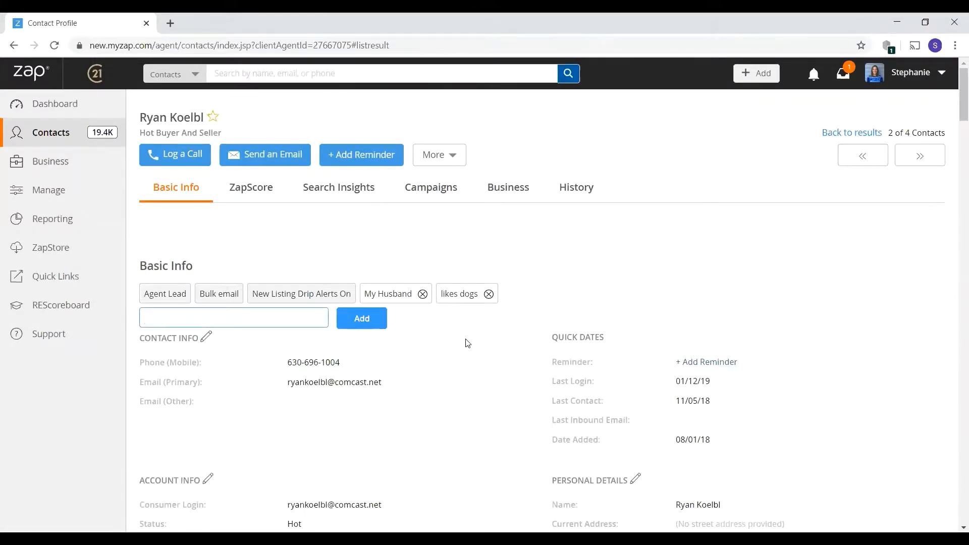
scroll(465, 342, down, 1)
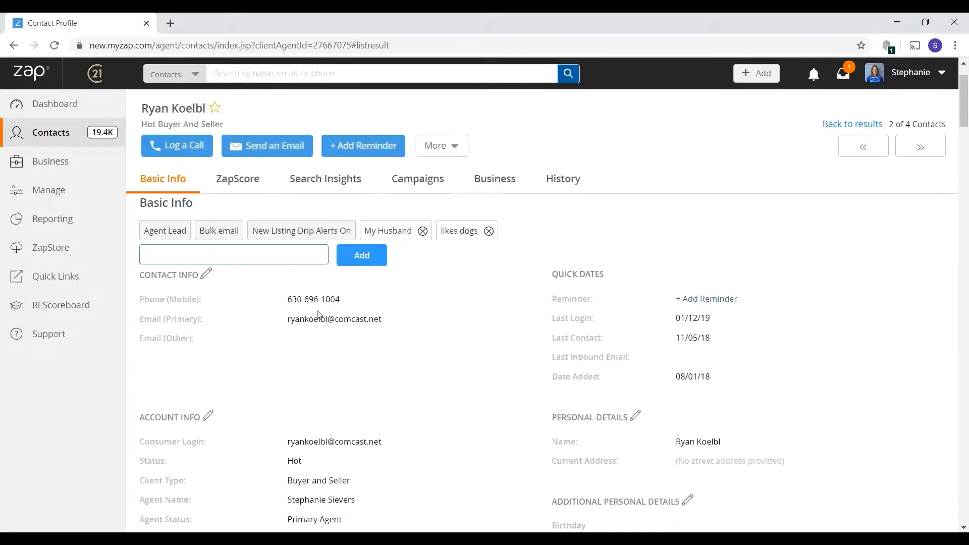
scroll(548, 321, down, 4)
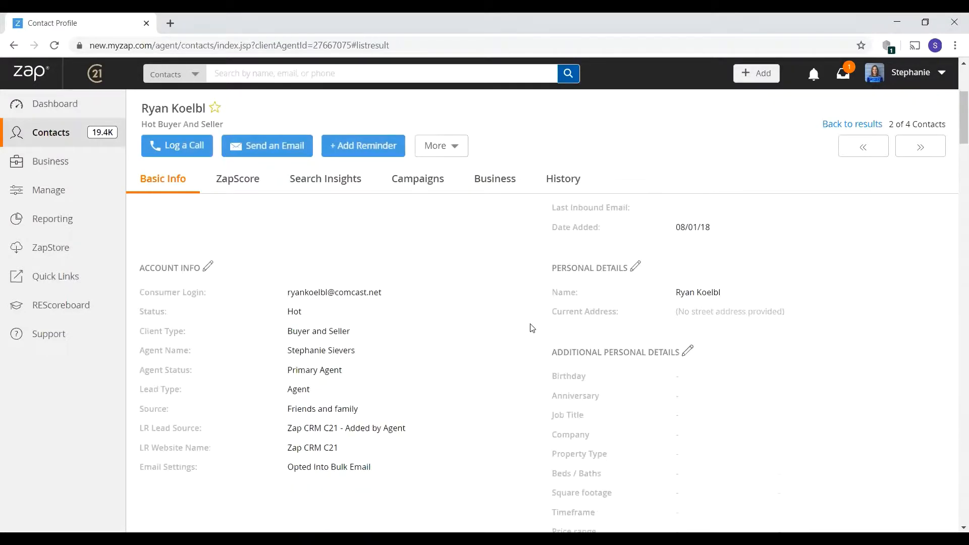
scroll(529, 321, down, 6)
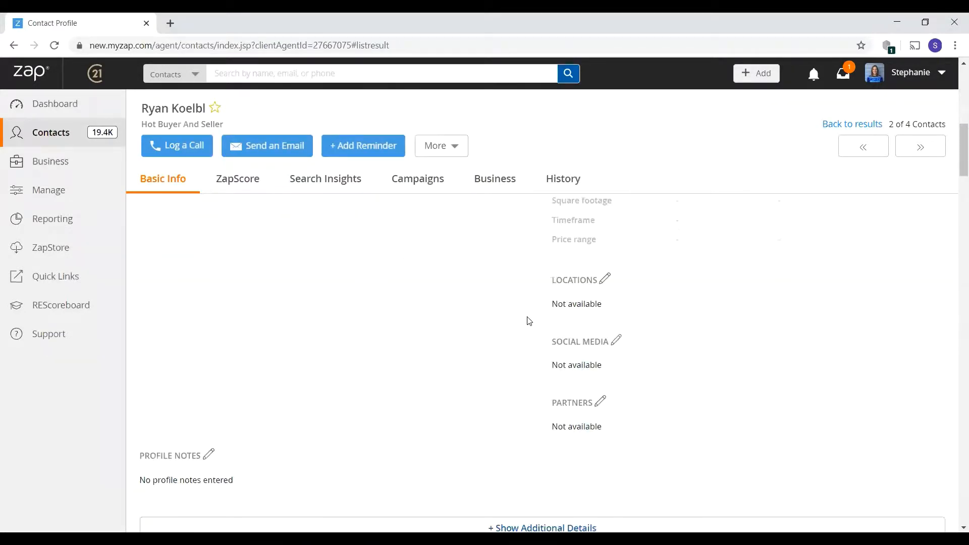
scroll(528, 321, down, 4)
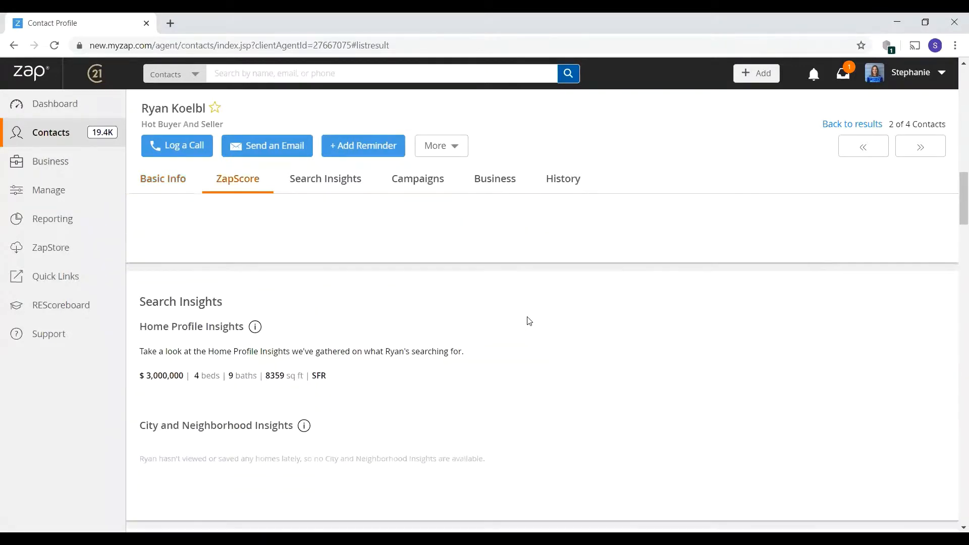
scroll(529, 321, down, 5)
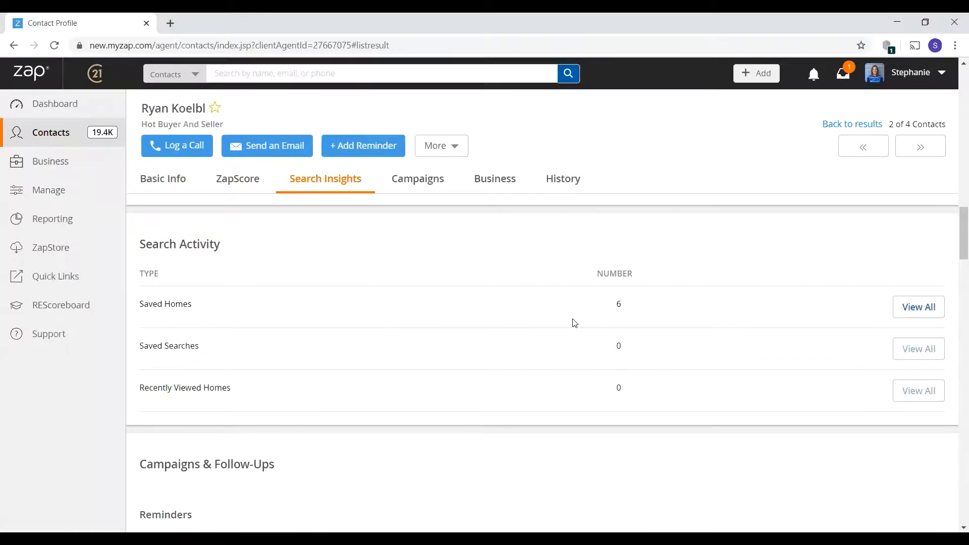
scroll(569, 324, down, 3)
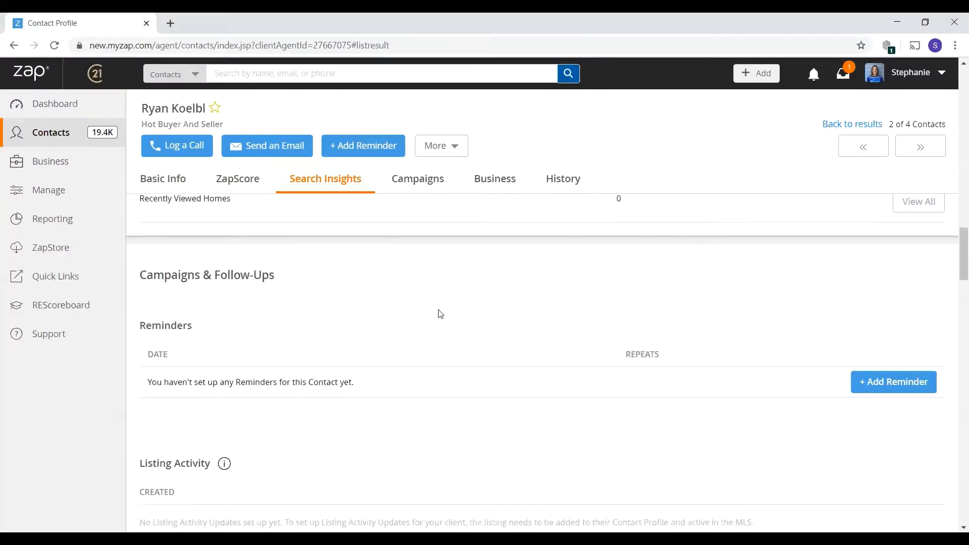
scroll(295, 341, down, 5)
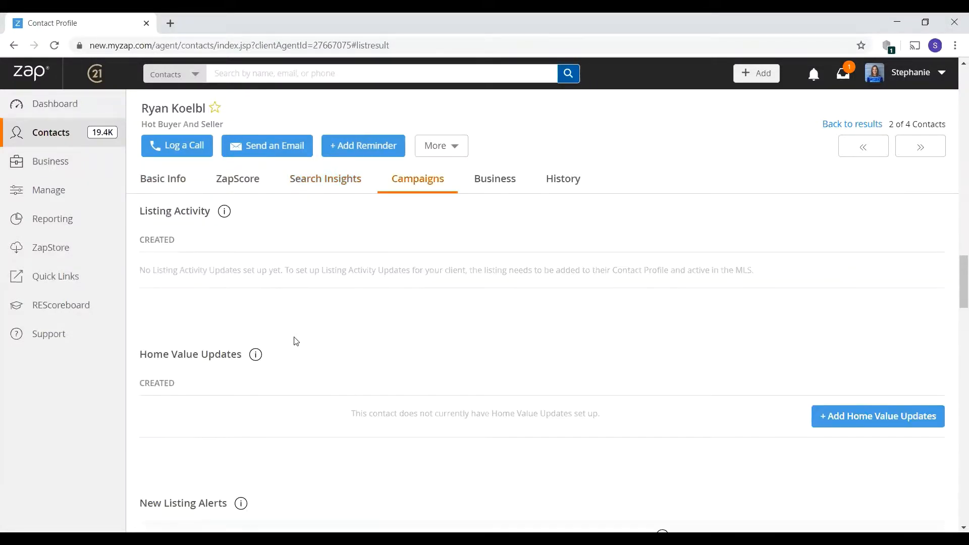
scroll(296, 341, down, 3)
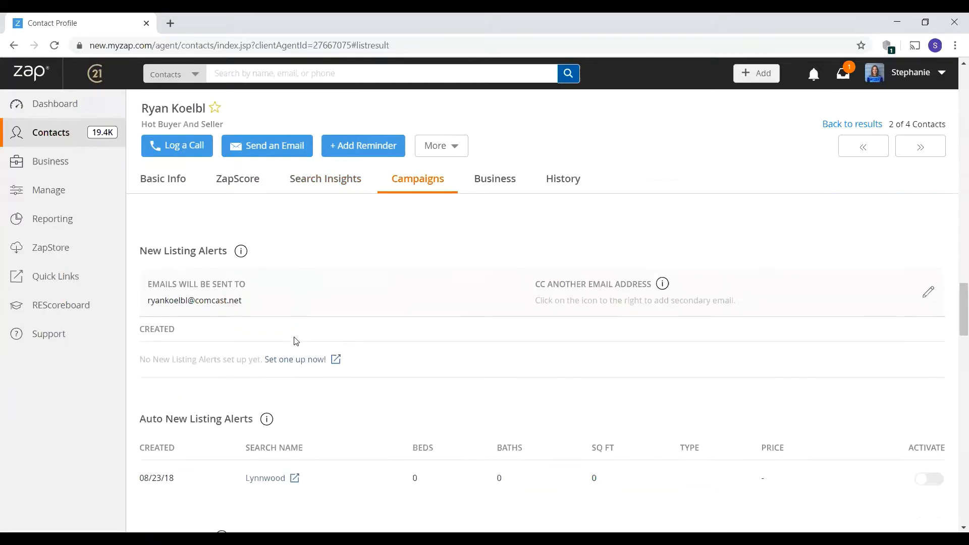
scroll(296, 341, down, 3)
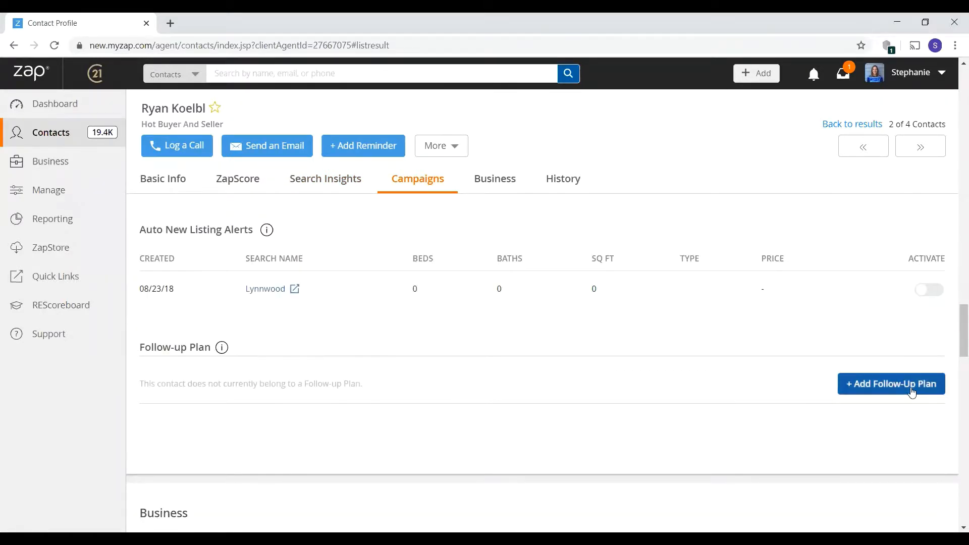
click(887, 393)
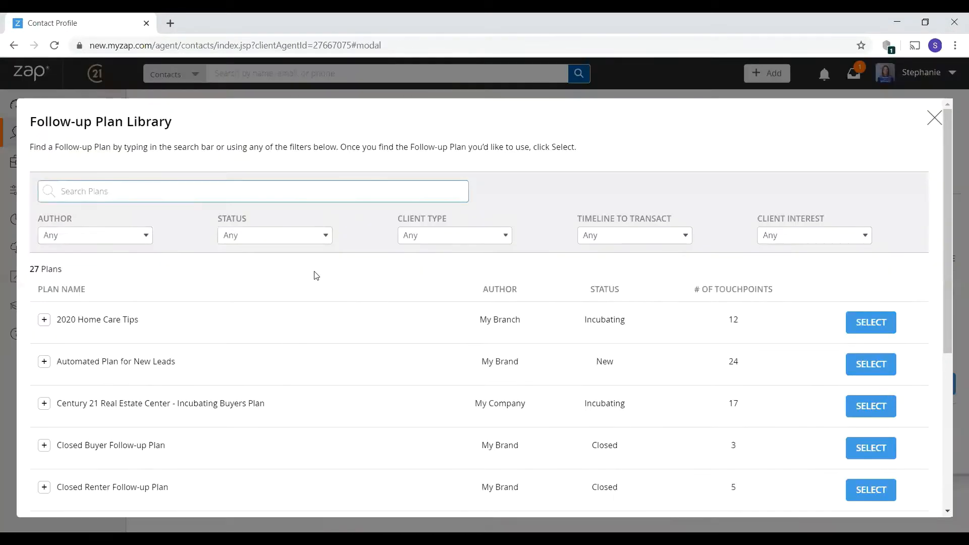
click(115, 240)
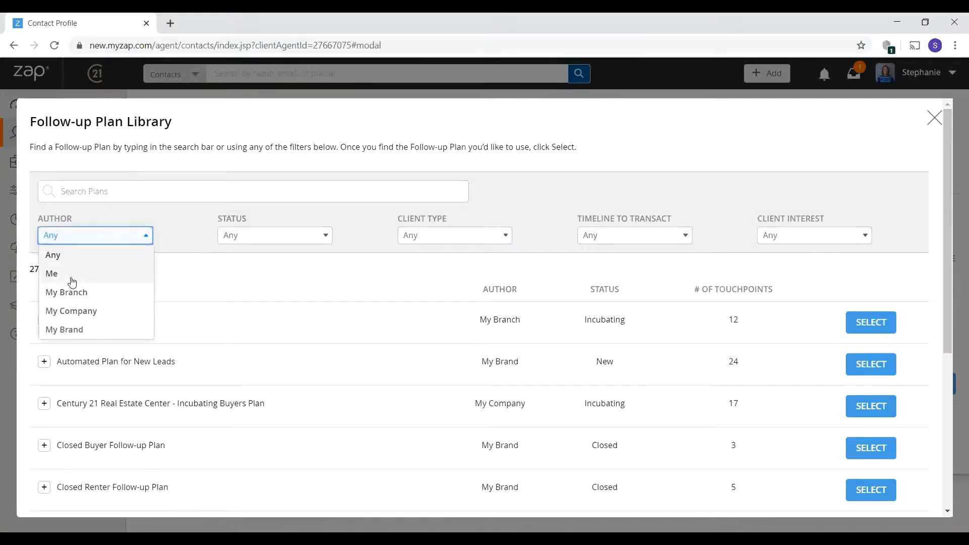
click(75, 329)
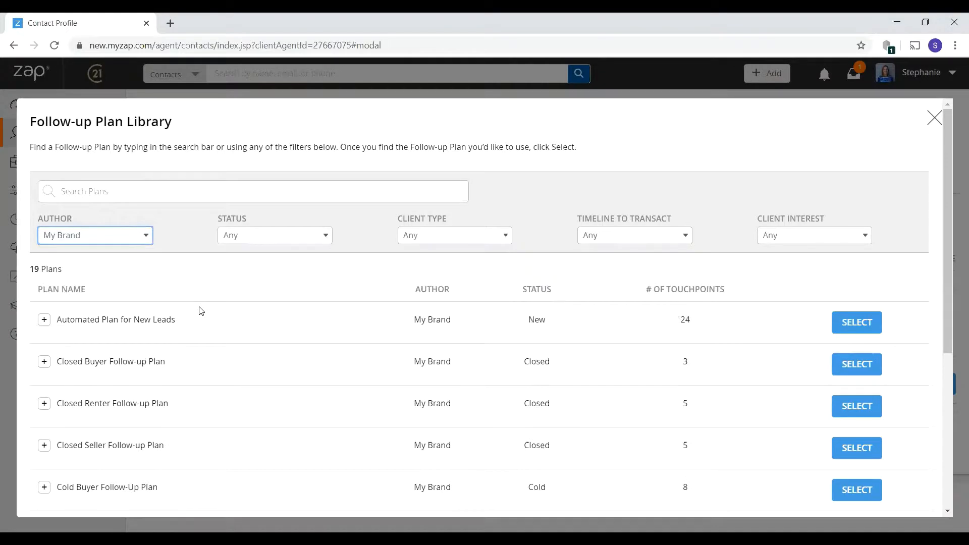
scroll(201, 311, down, 1)
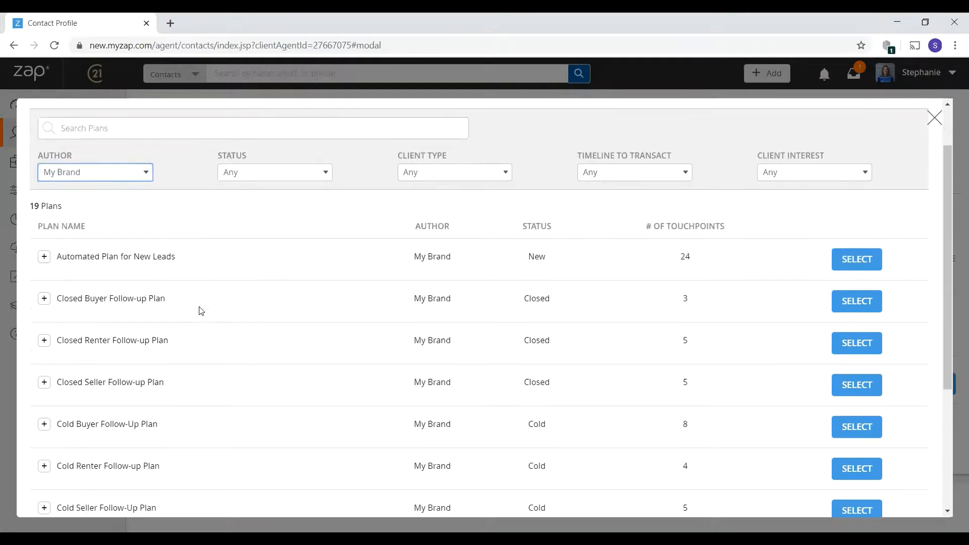
click(137, 174)
click(86, 214)
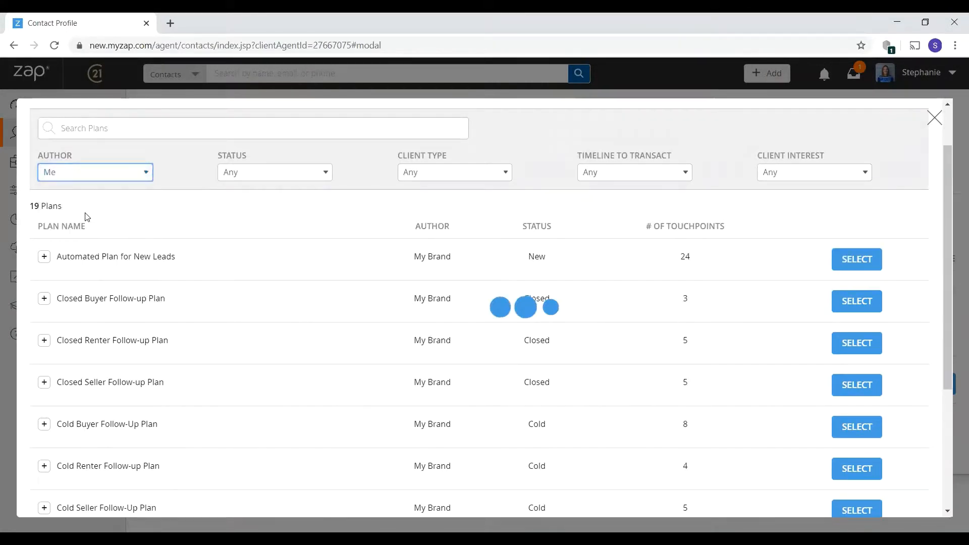
click(116, 236)
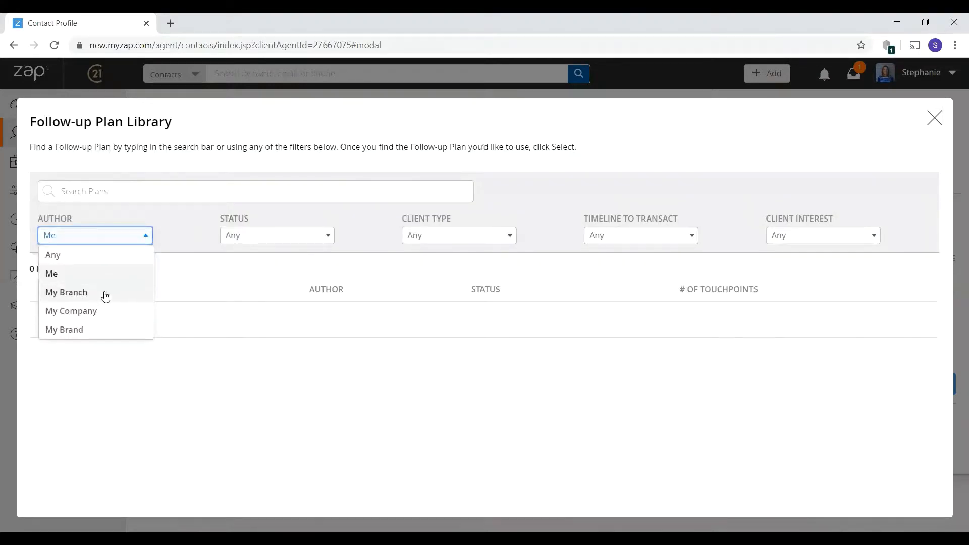
click(105, 292)
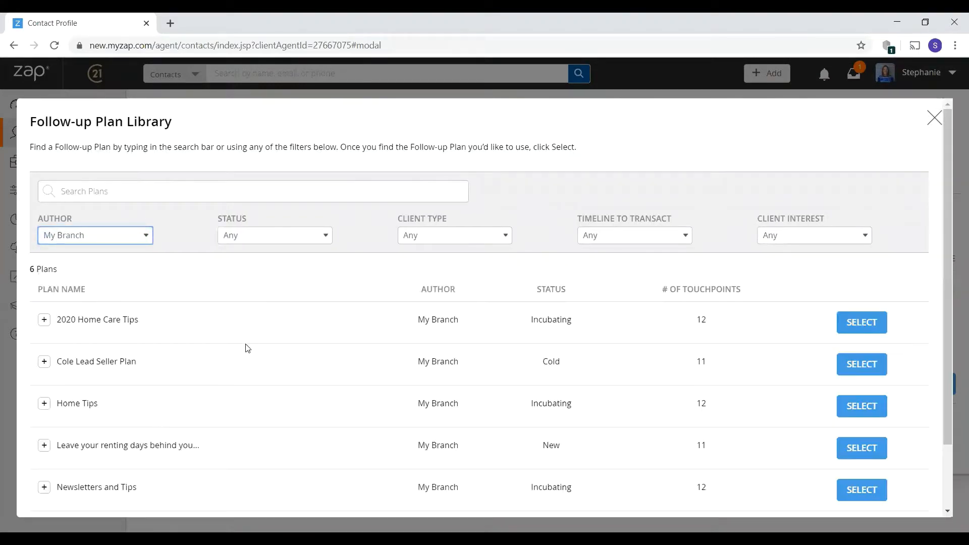
scroll(247, 348, down, 2)
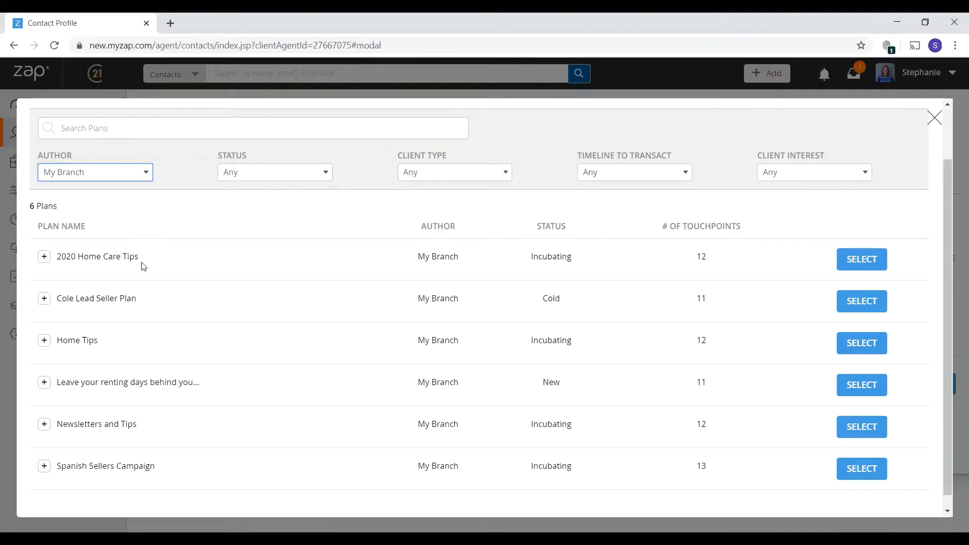
click(44, 257)
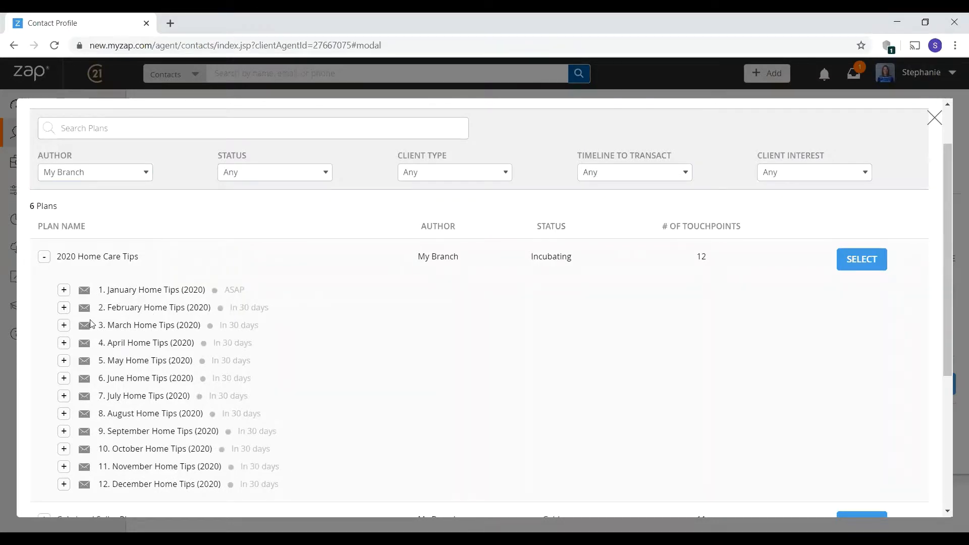
click(63, 308)
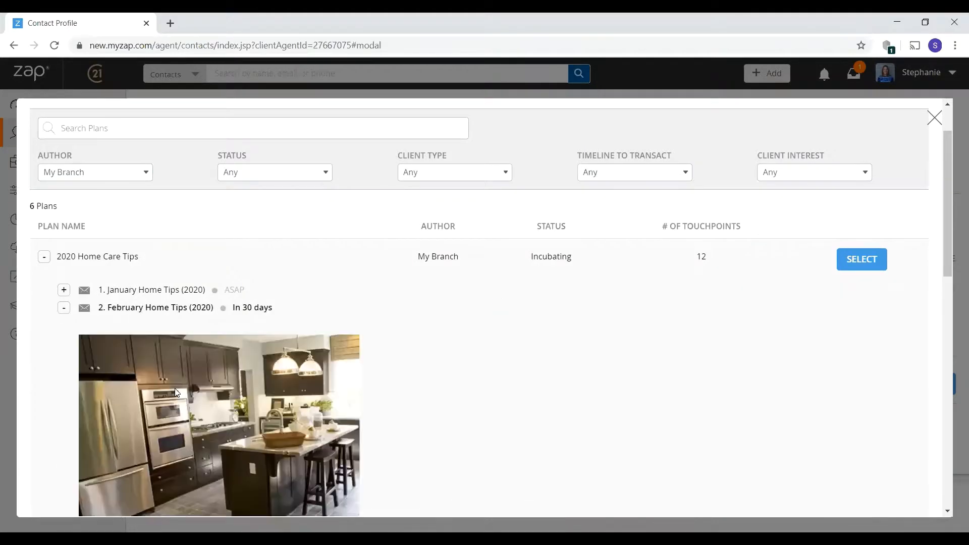
scroll(165, 401, down, 4)
scroll(140, 376, down, 7)
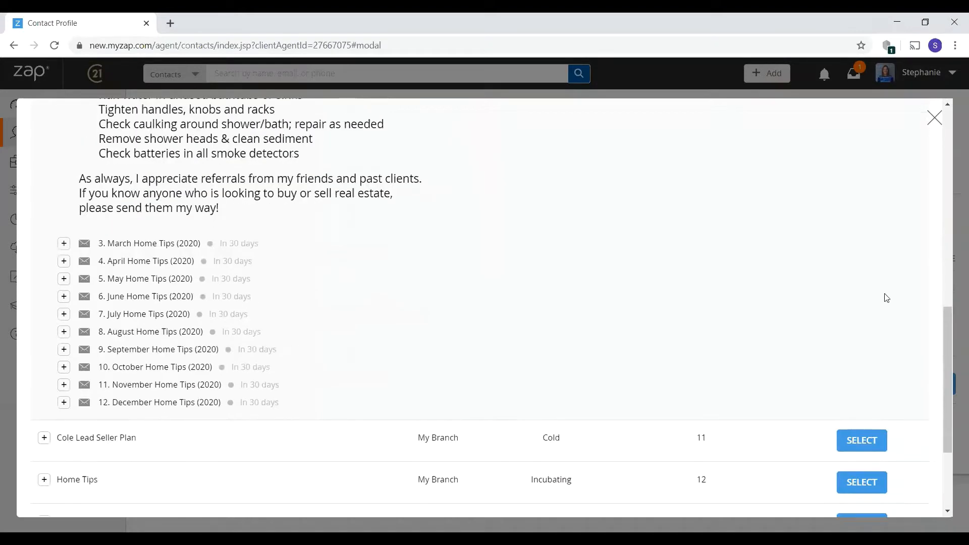
click(934, 117)
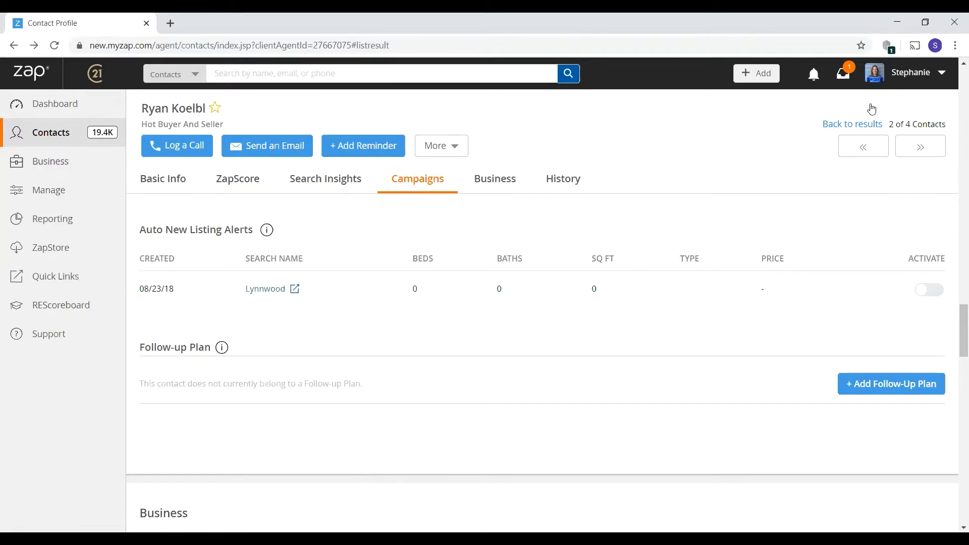
- Scroll back to Basic Info and view the More actions menu, closing it unused
scroll(495, 222, up, 10)
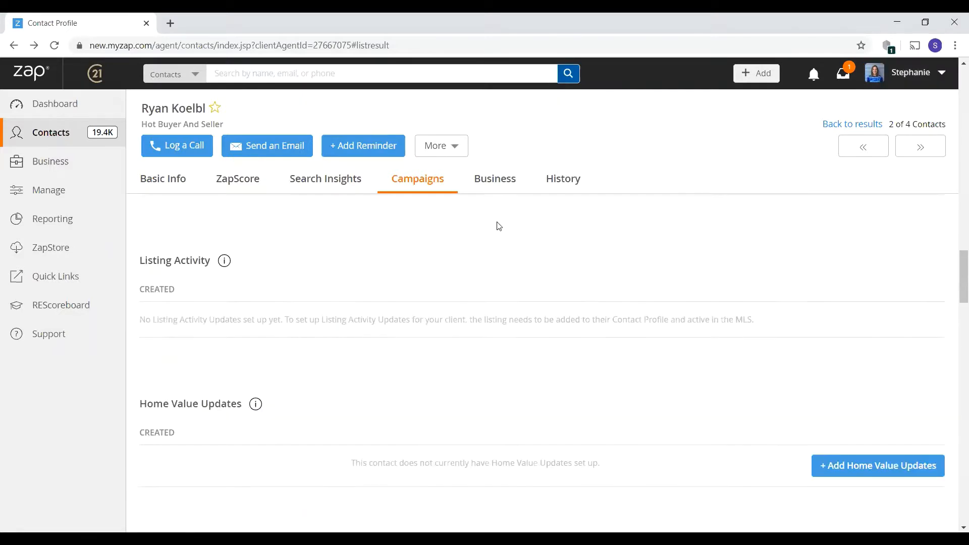
scroll(499, 226, up, 10)
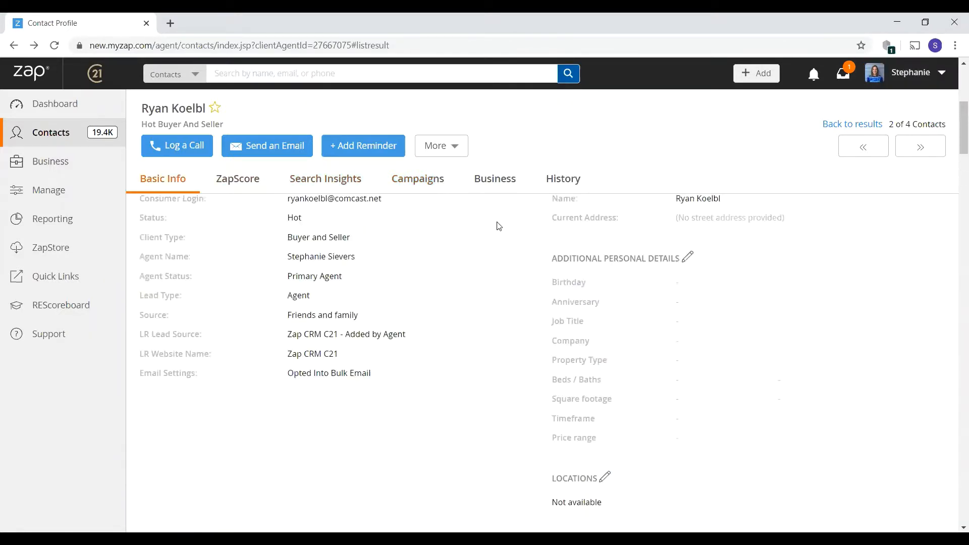
click(438, 155)
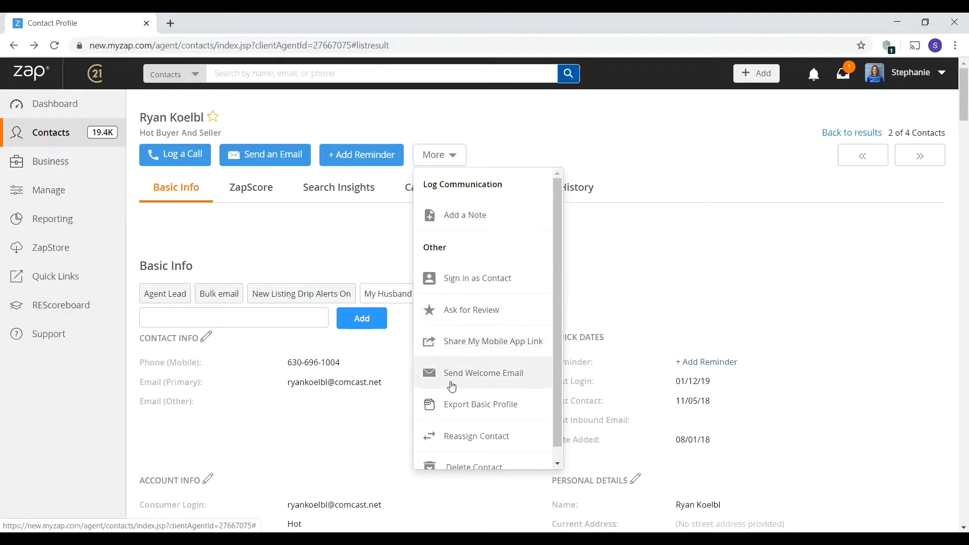
scroll(478, 384, down, 1)
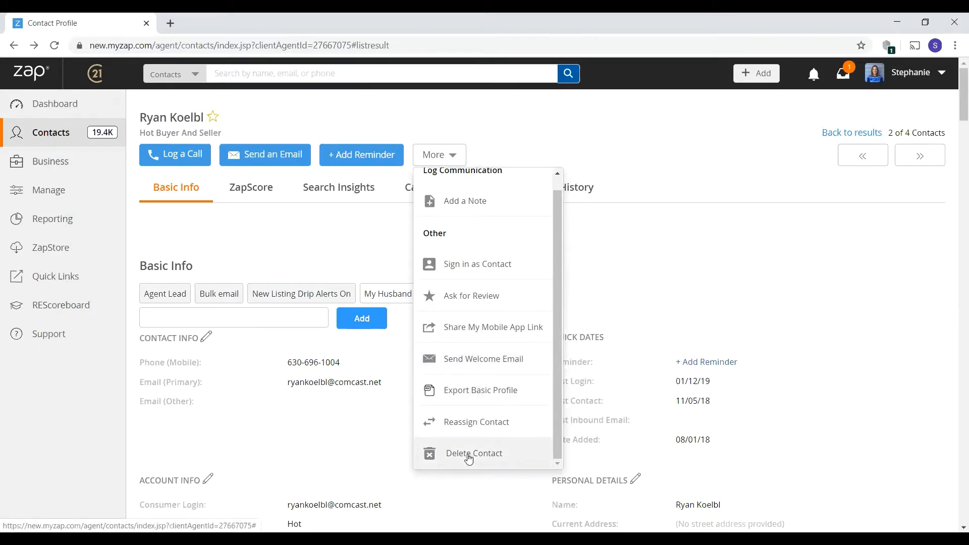
click(325, 236)
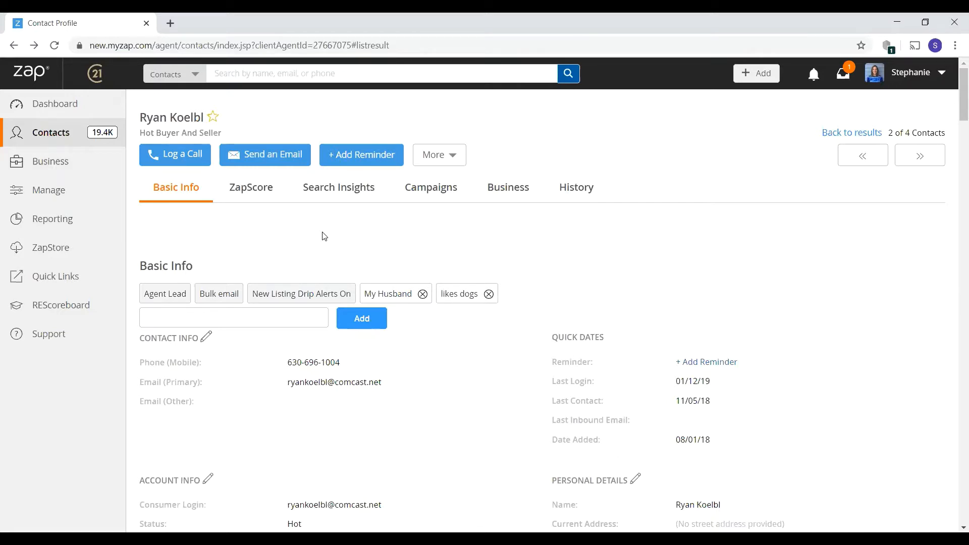
- Return to the Dashboard, all counters at 0, and show the account menu
click(56, 106)
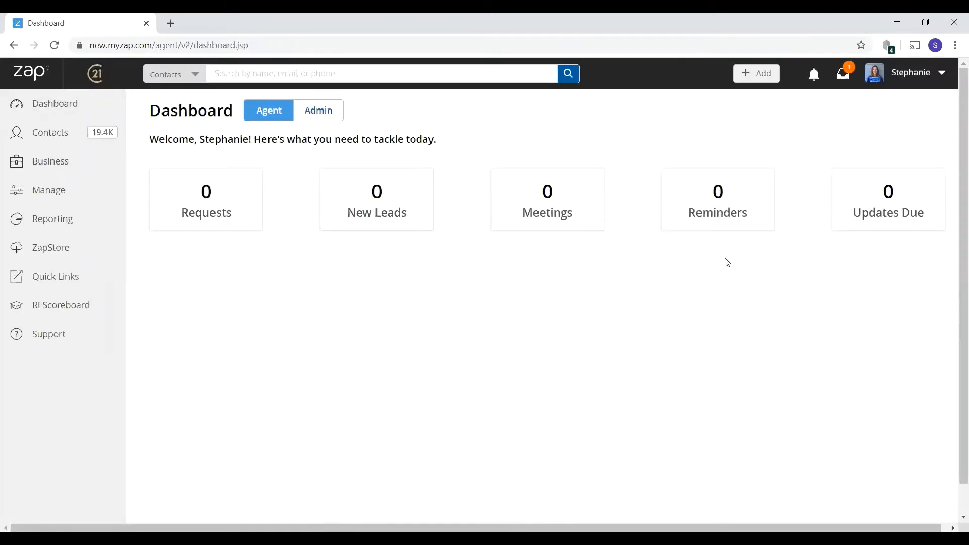
click(905, 80)
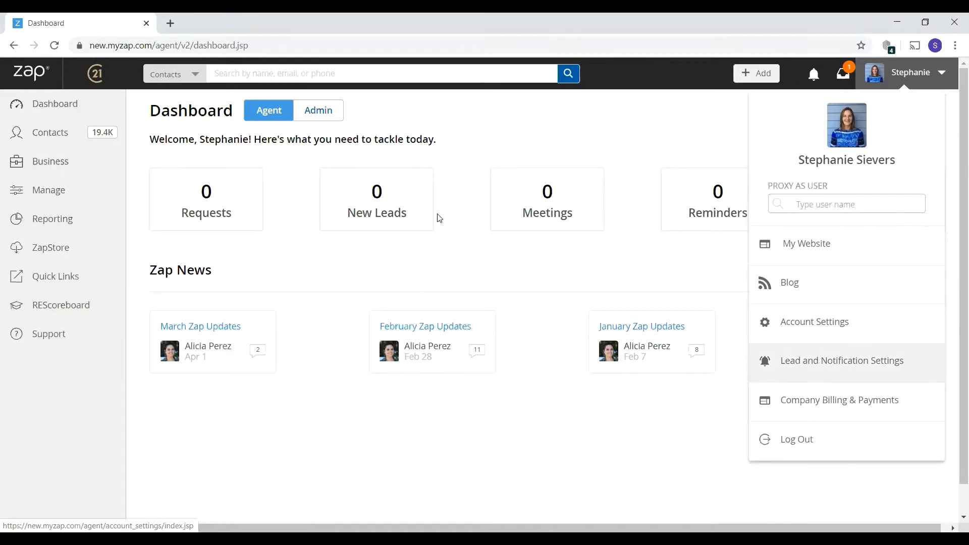
- Load the Contacts list with its Name, ZapScore, Last Login and Median Price columns
click(64, 137)
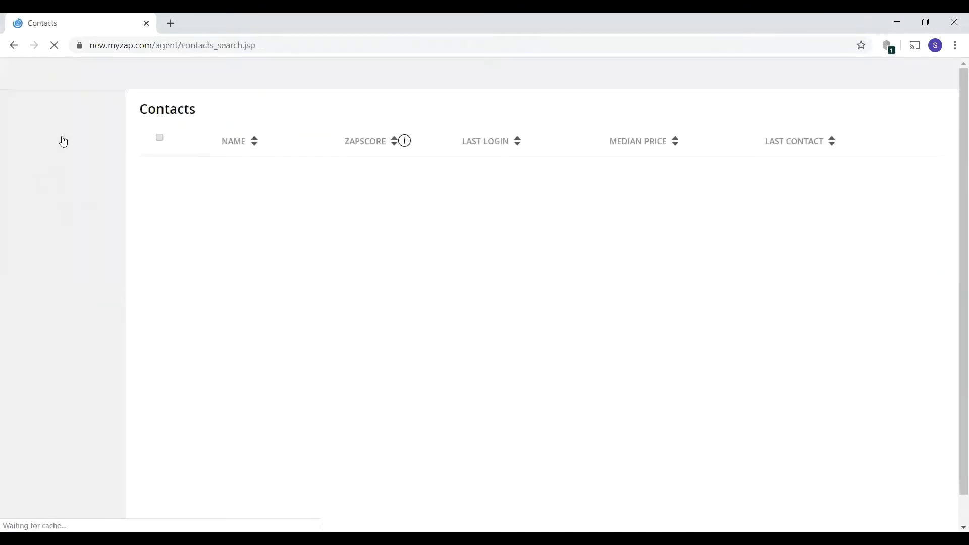